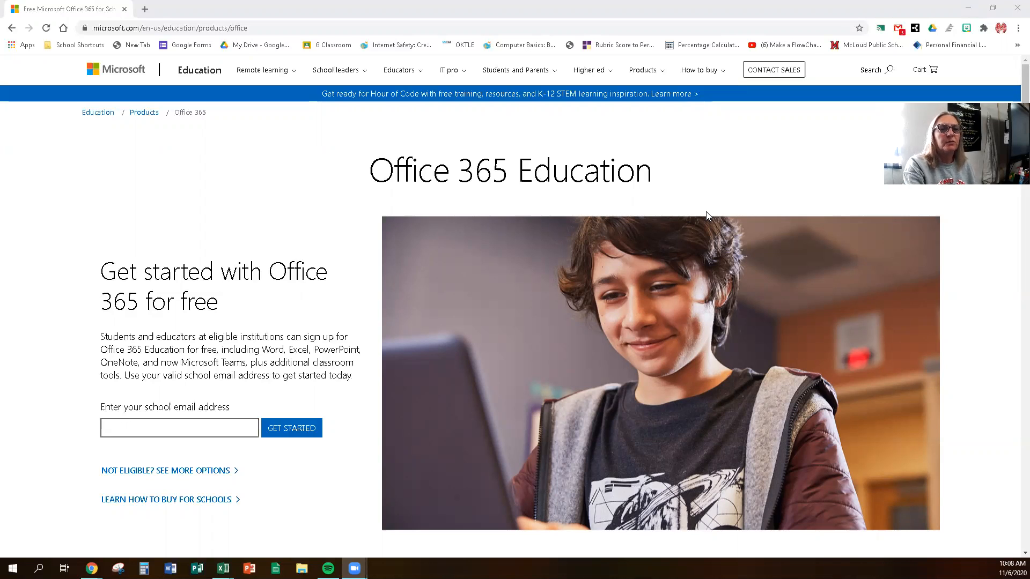
Step: Enter the school email address in the Office 365 Education sign-up field and submit it
{"action": "left_click", "coordinate": [186, 427]}
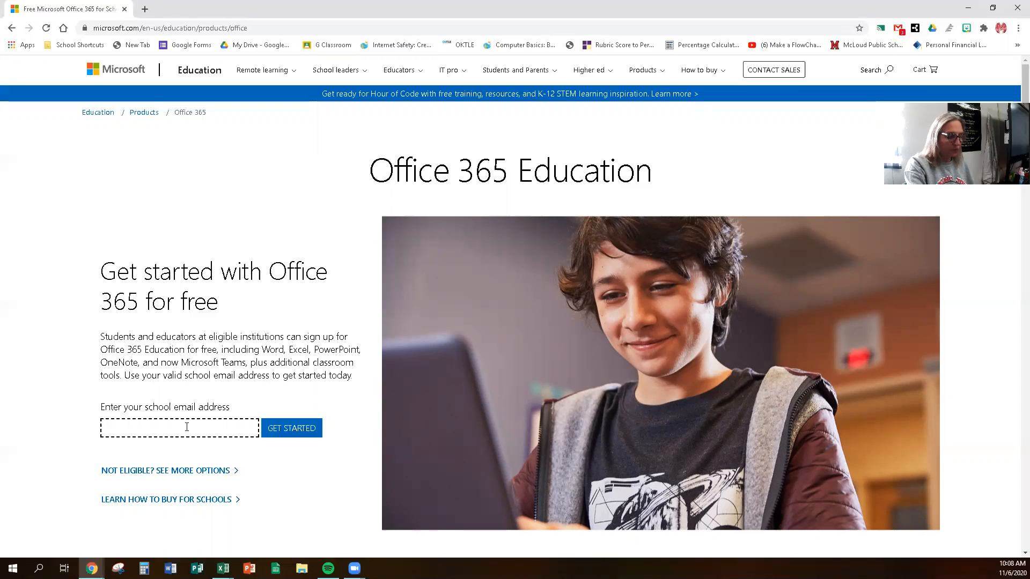
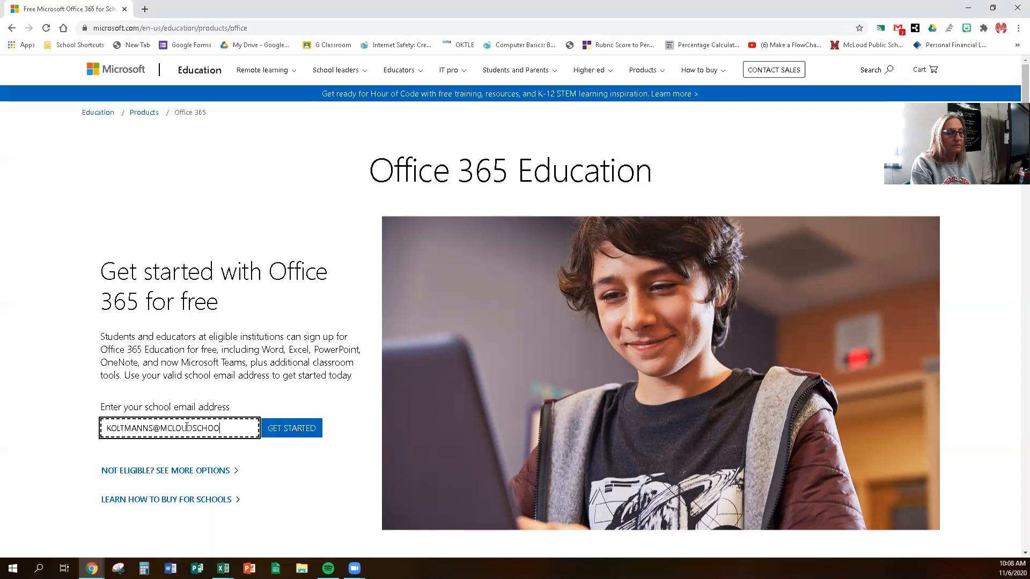
{"action": "left_click", "coordinate": [294, 433]}
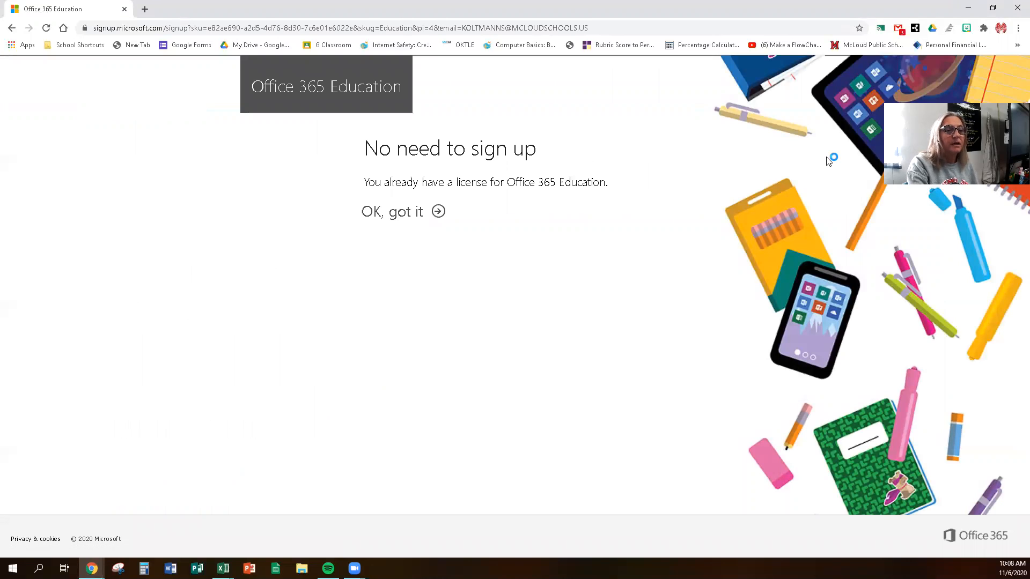
Step: Acknowledge the existing Education licence with 'OK, got it' to reach Office 365 home
{"action": "left_click", "coordinate": [411, 215]}
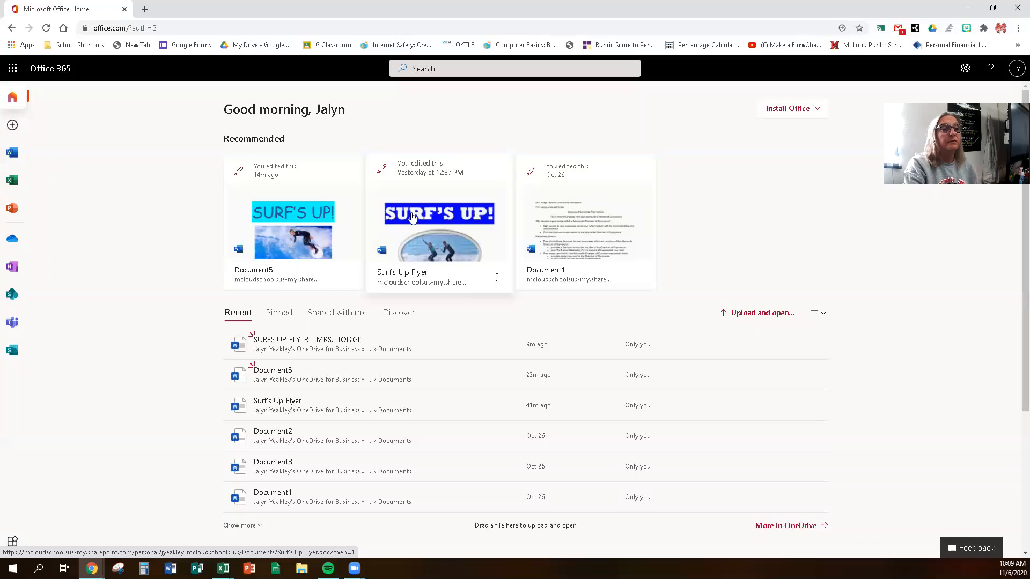
Step: Go from Office 365 home to the Word start page through the left sidebar
{"action": "left_click", "coordinate": [13, 103]}
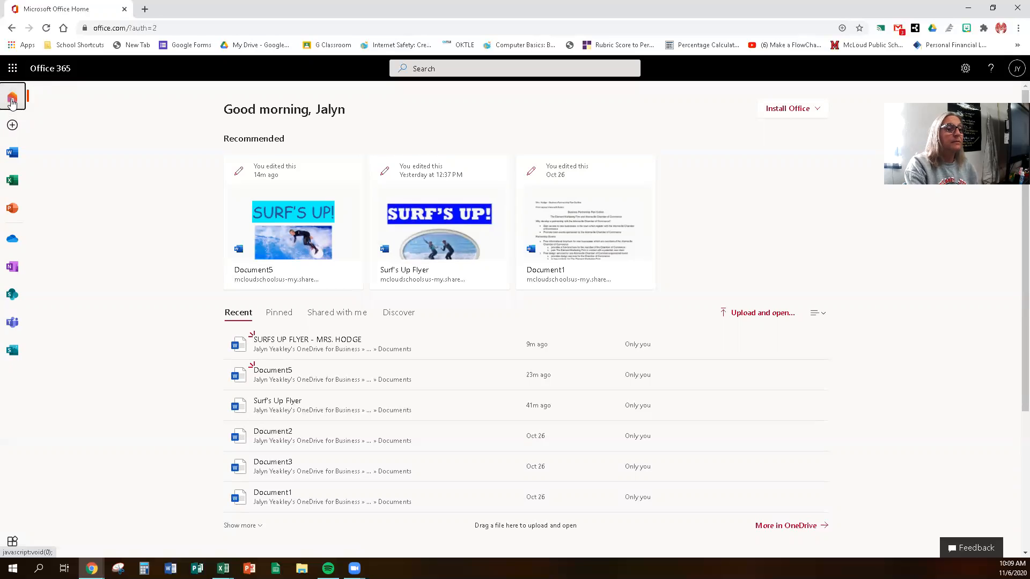
{"action": "left_click", "coordinate": [13, 68]}
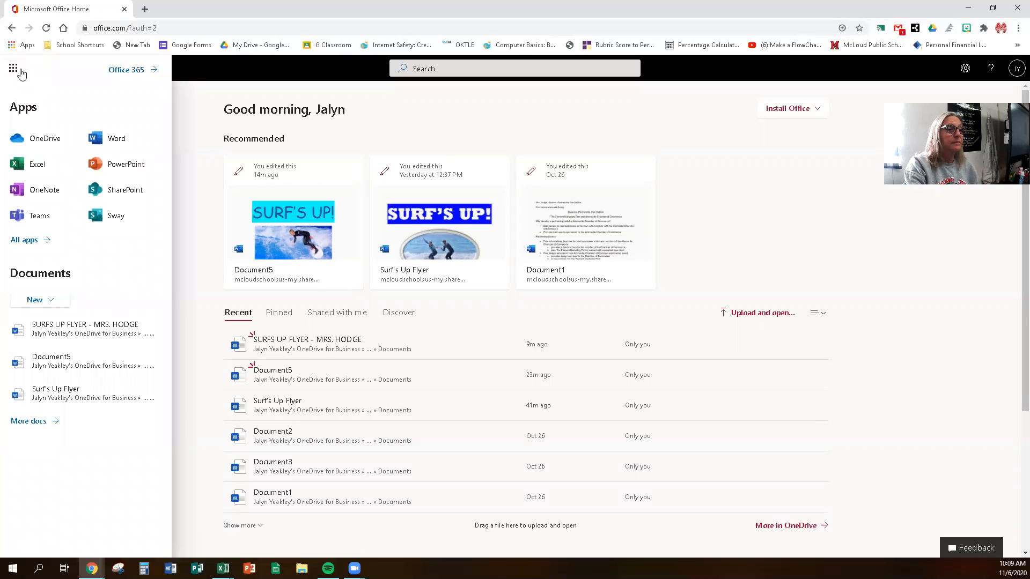
{"action": "left_click", "coordinate": [13, 68]}
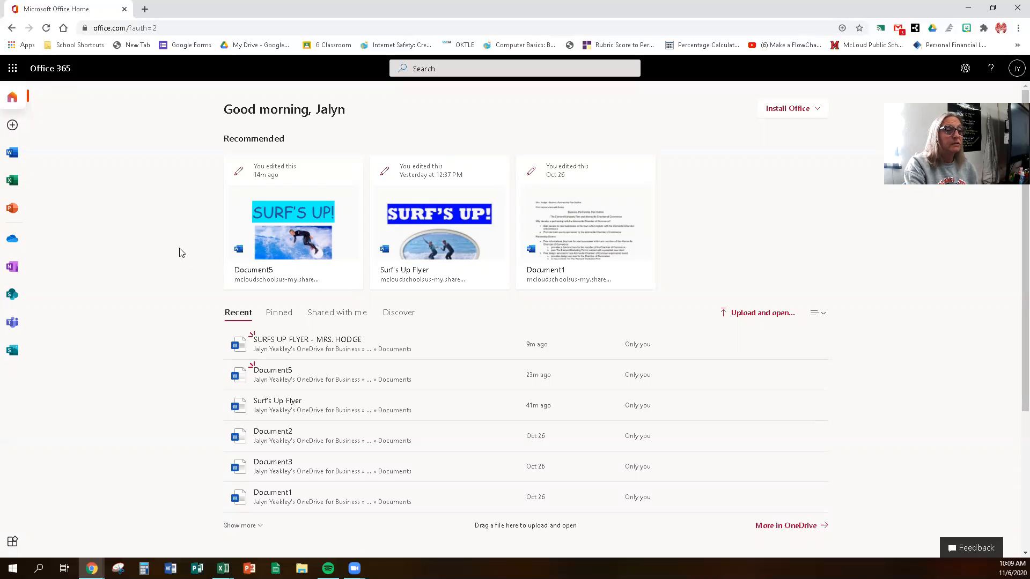
{"action": "left_click", "coordinate": [13, 156]}
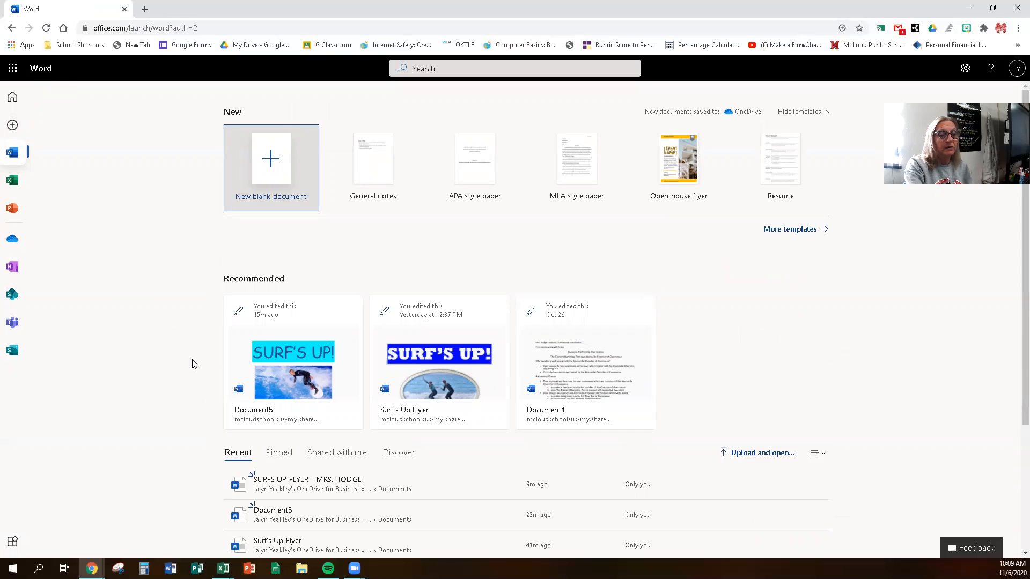
Step: Browse the full template gallery, then create a new blank document, Document6
{"action": "scroll", "coordinate": [194, 364], "scroll_direction": "down", "scroll_amount": 3}
{"action": "scroll", "coordinate": [195, 365], "scroll_direction": "up", "scroll_amount": 3}
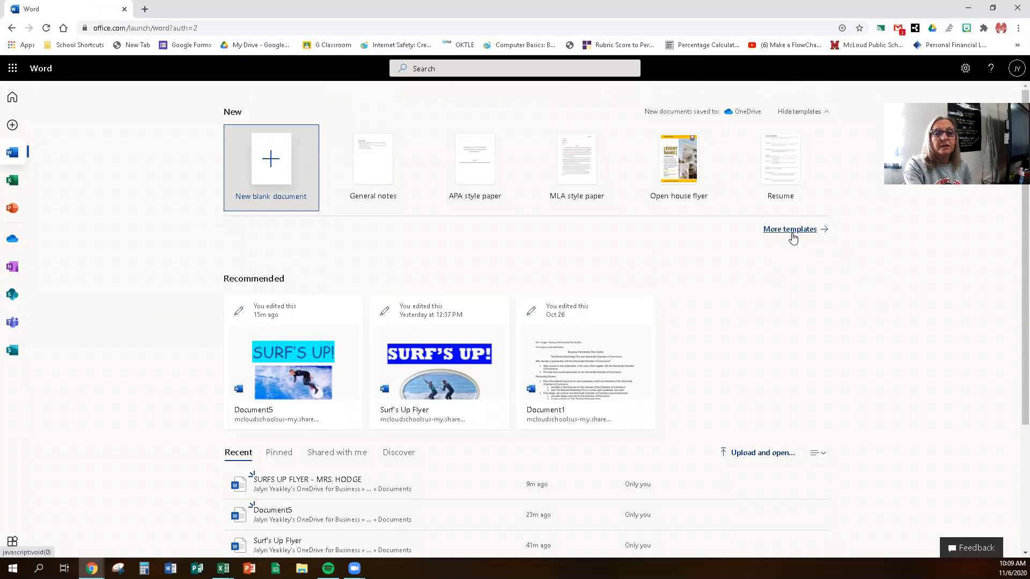
{"action": "left_click", "coordinate": [792, 231]}
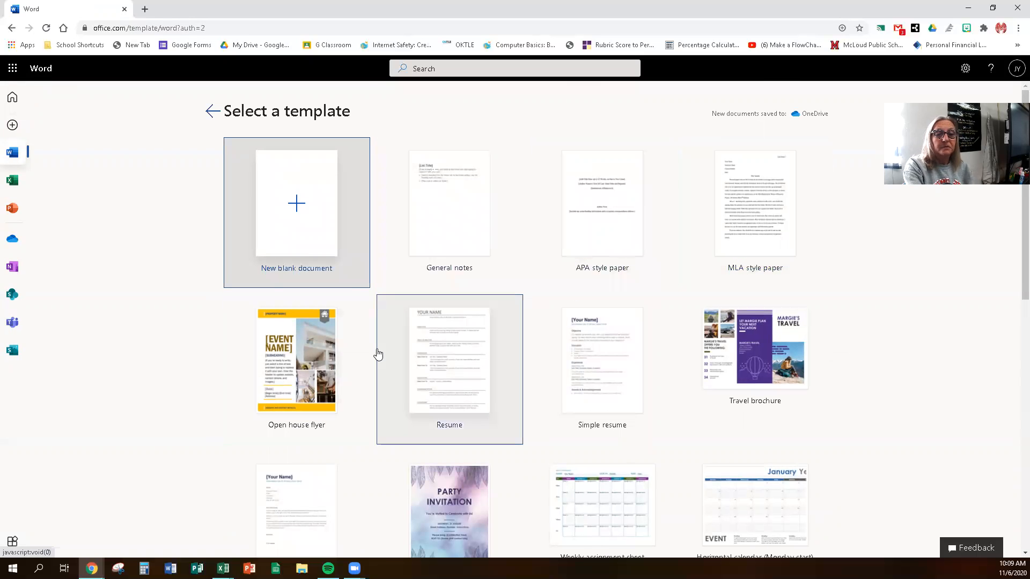
{"action": "scroll", "coordinate": [378, 354], "scroll_direction": "down", "scroll_amount": 5}
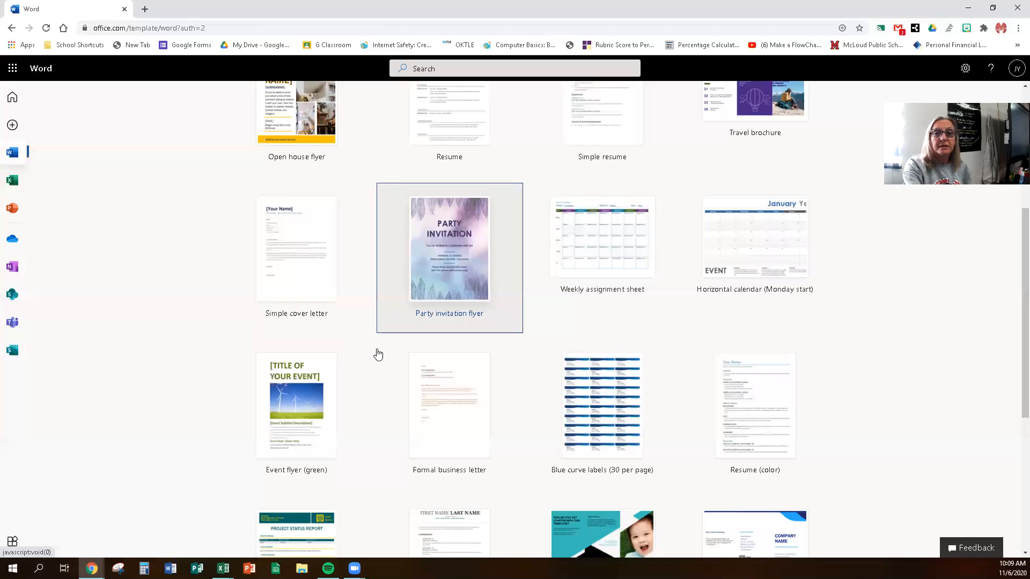
{"action": "scroll", "coordinate": [378, 354], "scroll_direction": "down", "scroll_amount": 5}
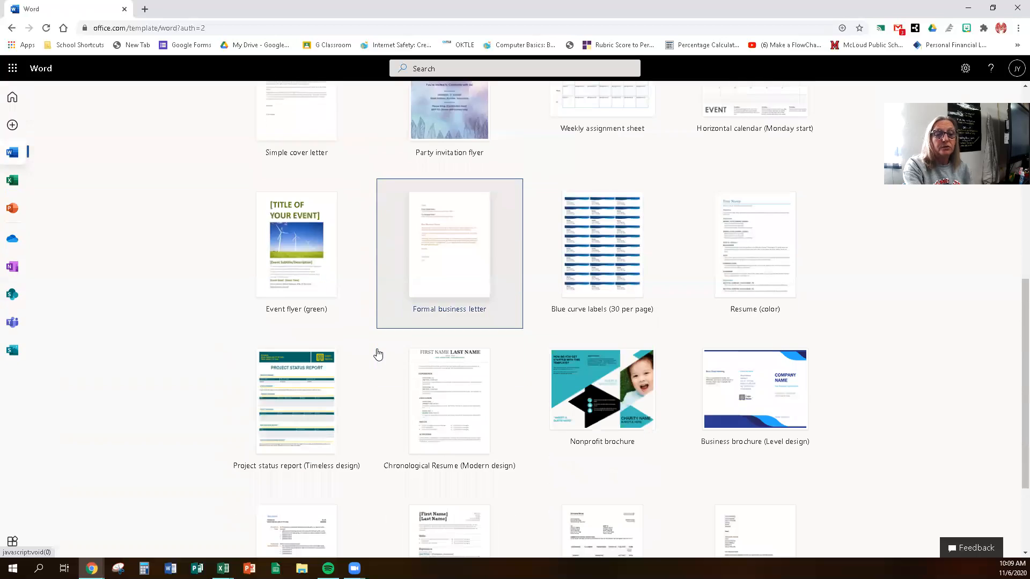
{"action": "scroll", "coordinate": [377, 354], "scroll_direction": "up", "scroll_amount": 9}
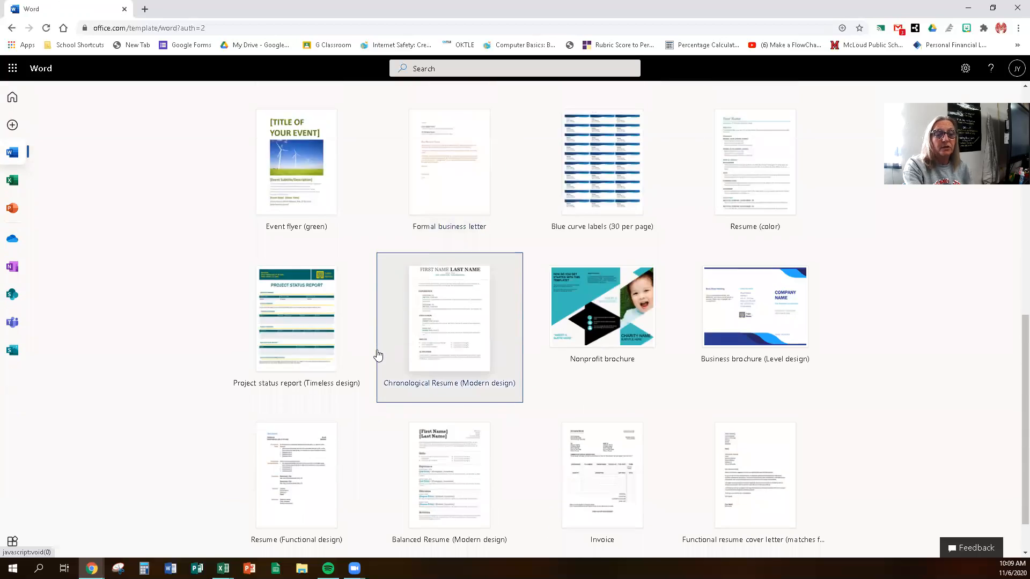
{"action": "scroll", "coordinate": [378, 355], "scroll_direction": "up", "scroll_amount": 2}
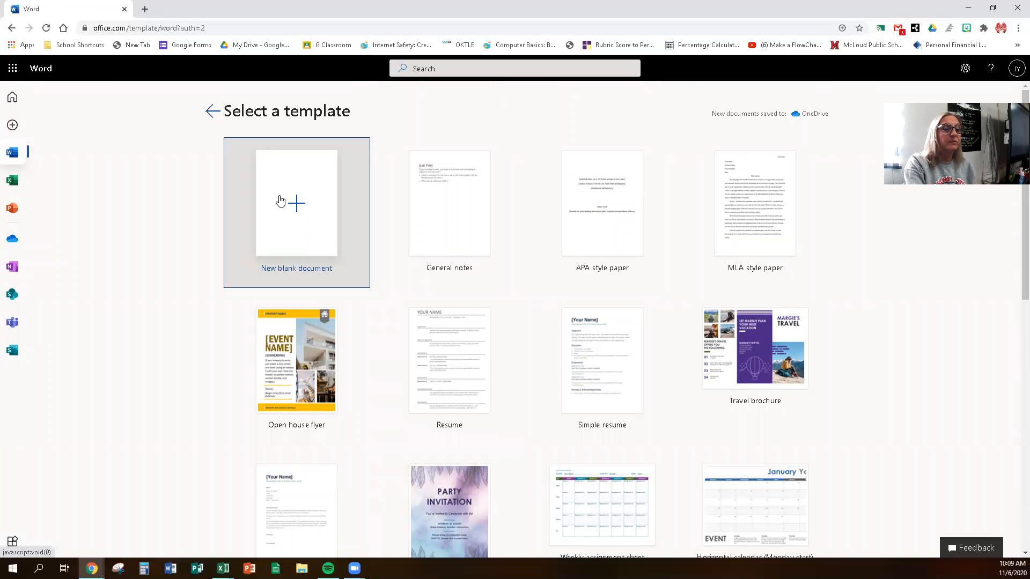
{"action": "left_click", "coordinate": [296, 211]}
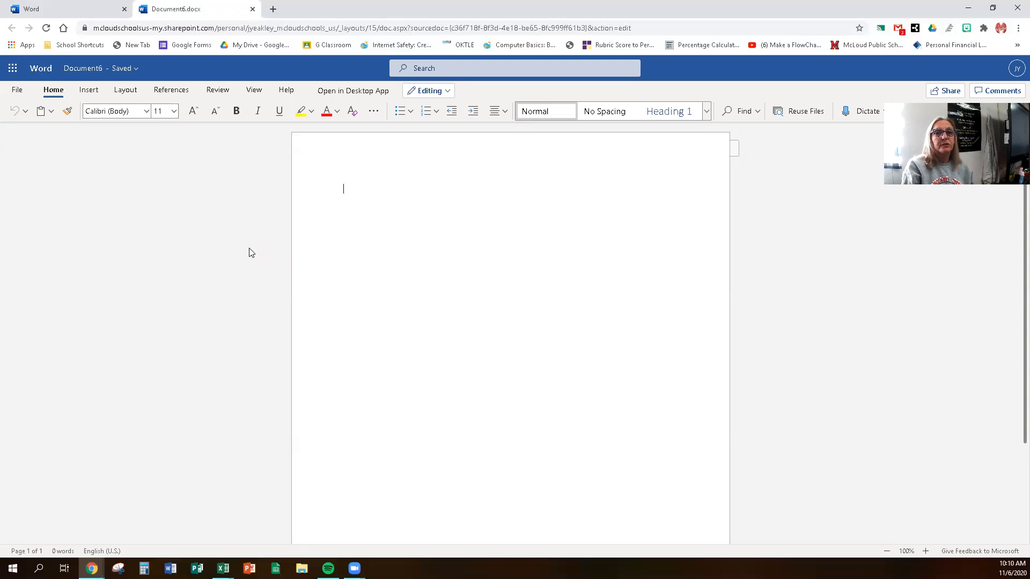
Step: Type the 'Surf's Up!' title and the sentence about learning to surf at an award-winning program
{"action": "type", "text": "UF"}
{"action": "key", "text": "BackSpace"}
{"action": "type", "text": "Surf's Up!"}
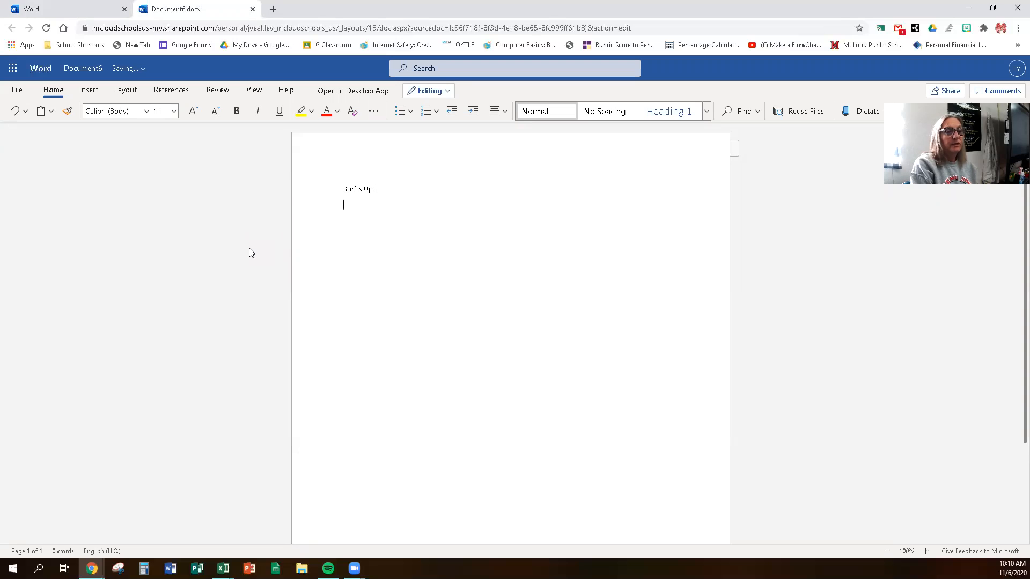
{"action": "type", "text": "Learn how to surf or pro"}
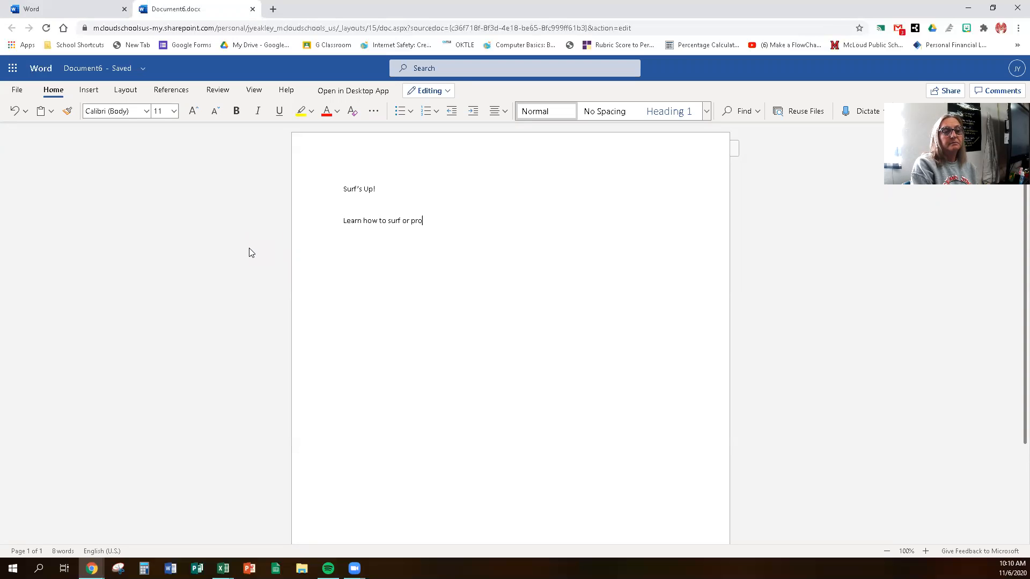
{"action": "key", "text": "BackSpace"}
{"action": "type", "text": "improv"}
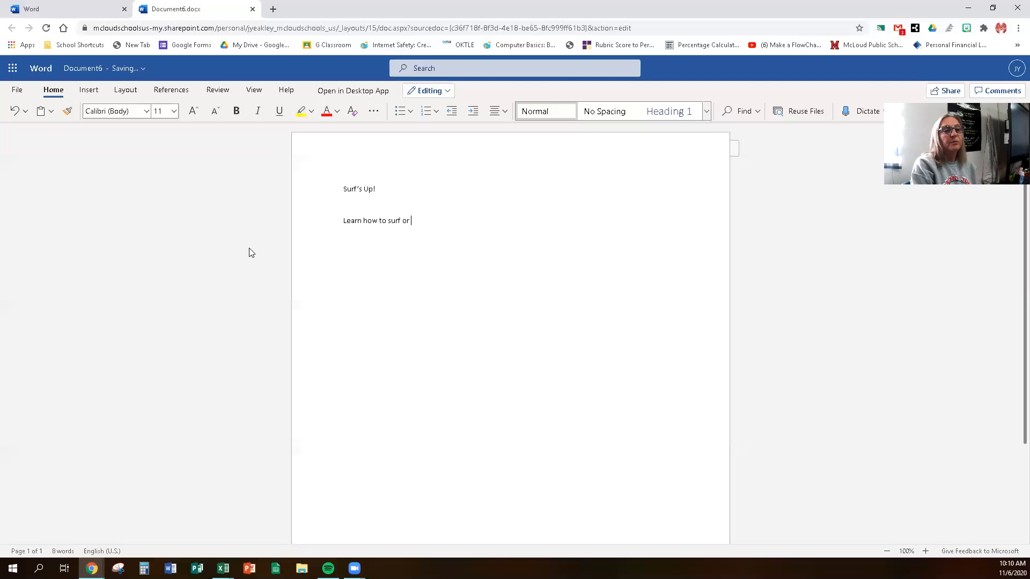
{"action": "type", "text": "e yo"}
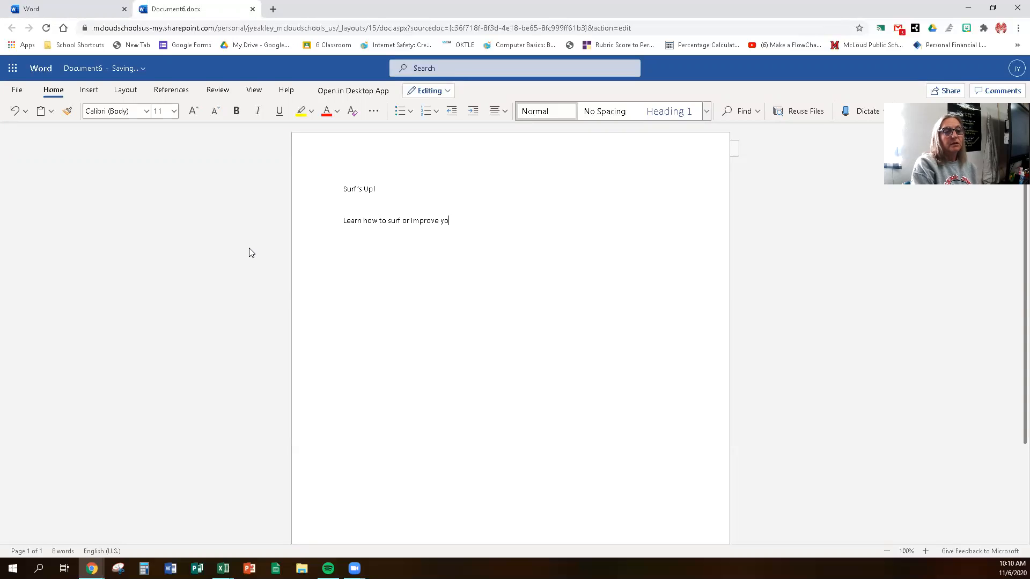
{"action": "type", "text": "ur skills with our e"}
{"action": "type", "text": "xp"}
{"action": "type", "text": "d"}
{"action": "type", "text": "t "}
{"action": "type", "text": "inst"}
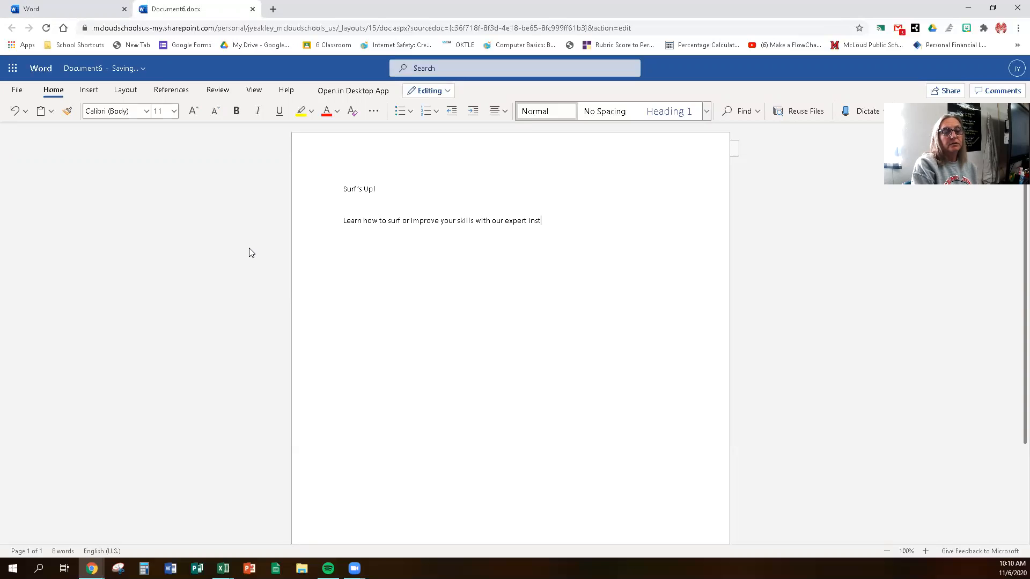
{"action": "type", "text": "ructors at "}
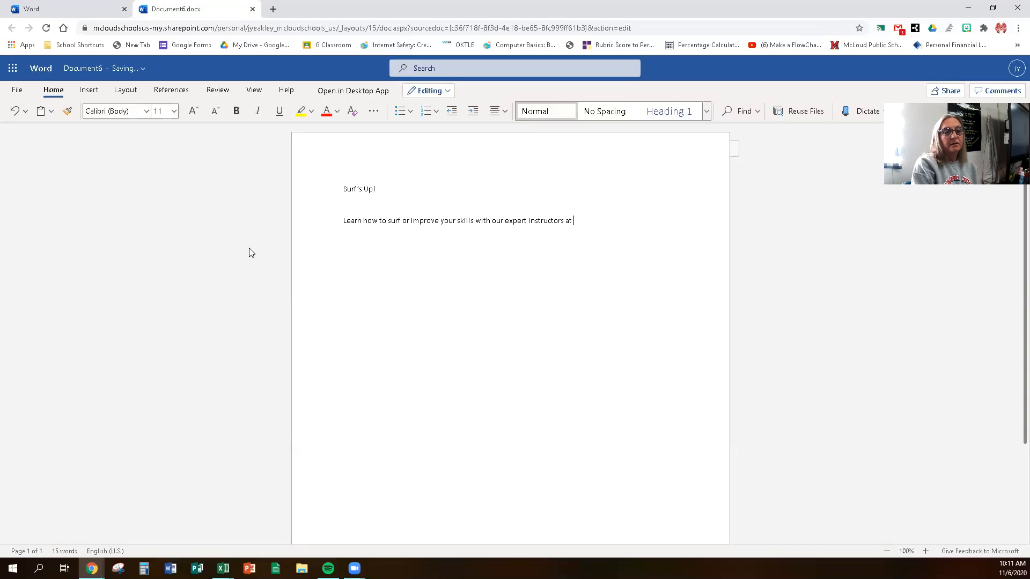
{"action": "type", "text": "our award-winning "}
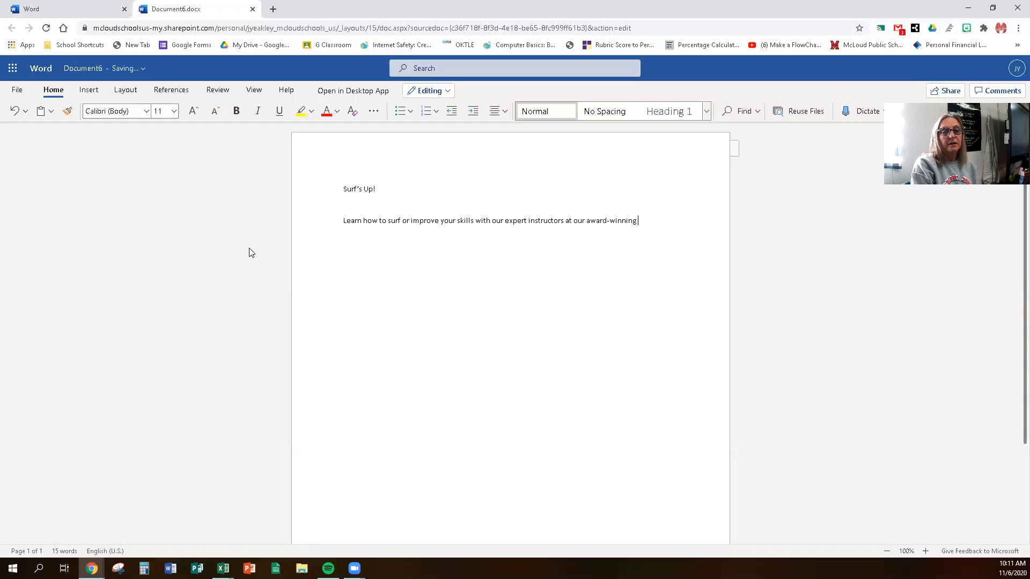
{"action": "type", "text": "progrm."}
{"action": "key", "text": "BackSpace"}
{"action": "type", "text": "am."}
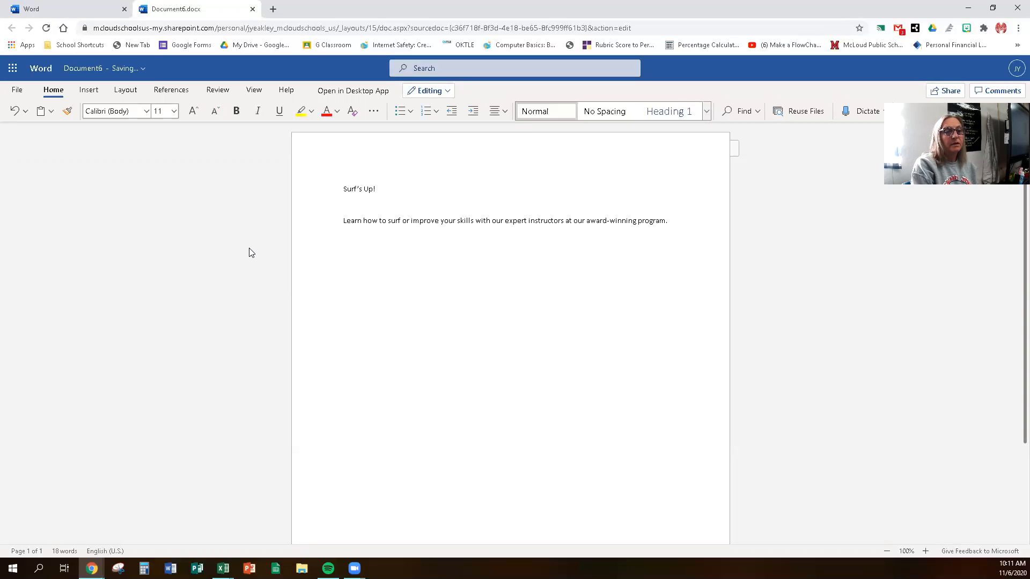
{"action": "type", "text": "Photo and v"}
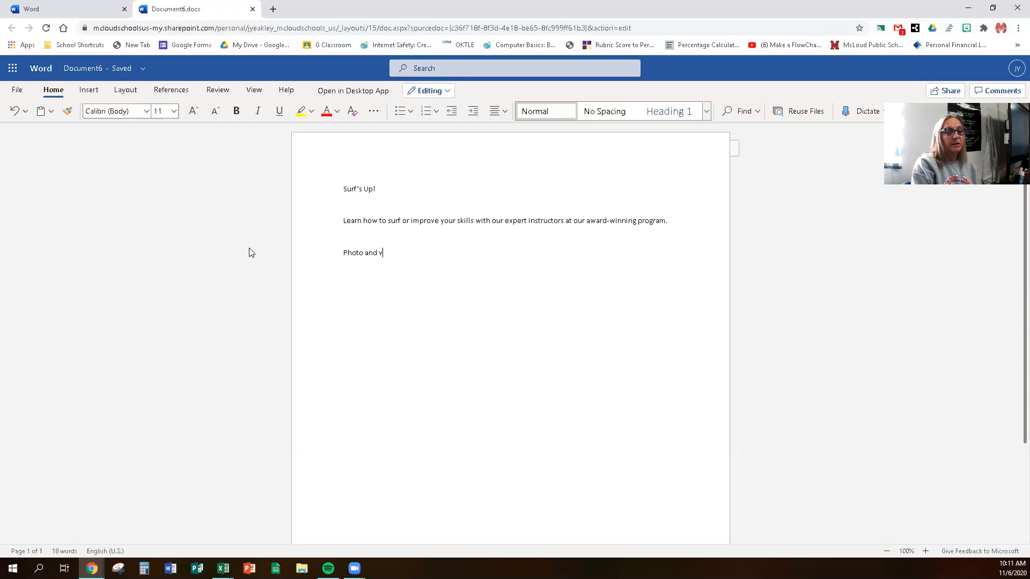
{"action": "type", "text": "ed"}
Step: Add the lines 'Photo and video are available' and 'Private or group instruction'
{"action": "key", "text": "BackSpace"}
{"action": "key", "text": "BackSpace"}
{"action": "type", "text": "ideo"}
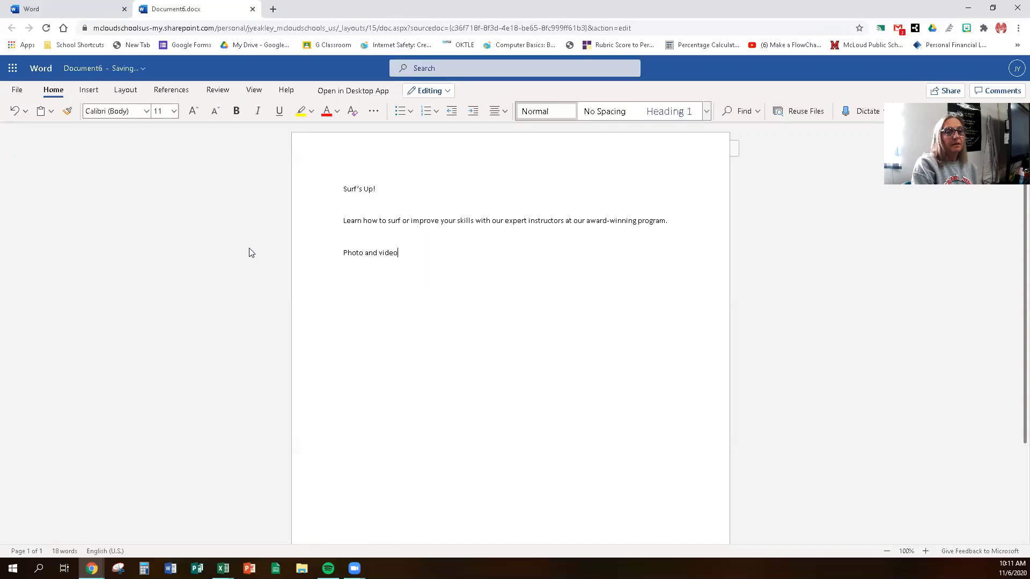
{"action": "type", "text": " are available"}
{"action": "key", "text": "Return"}
{"action": "type", "text": "Provi"}
{"action": "key", "text": "BackSpace"}
{"action": "key", "text": "BackSpace"}
{"action": "key", "text": "BackSpace"}
{"action": "type", "text": "ivd"}
{"action": "key", "text": "BackSpace"}
{"action": "type", "text": "ate or group instruction"}
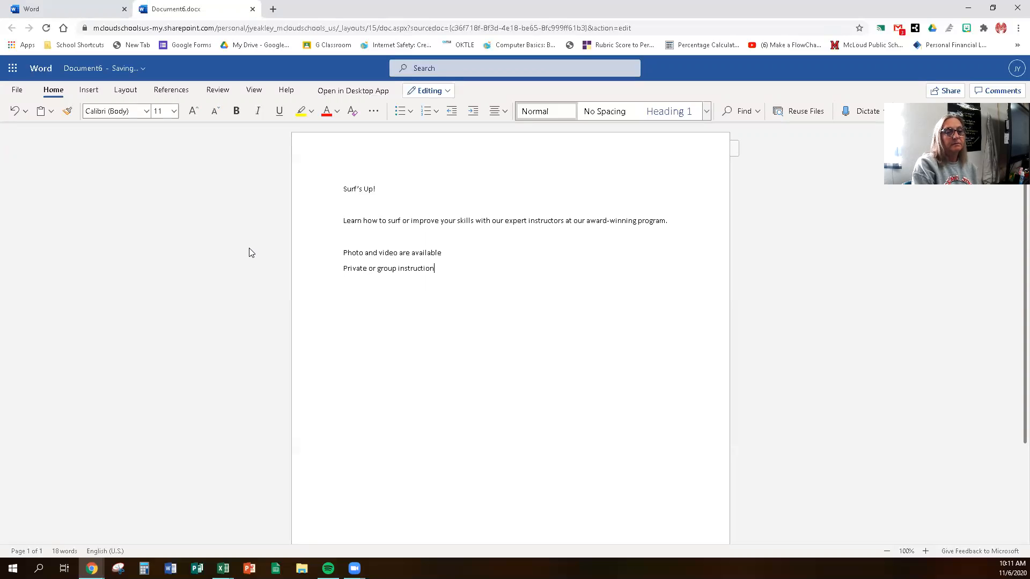
Step: Add the reef shoes and surfboard rental line and the 'If interested call' line with the phone number
{"action": "key", "text": "Return"}
{"action": "type", "text": "Reef shooes and surfboard "}
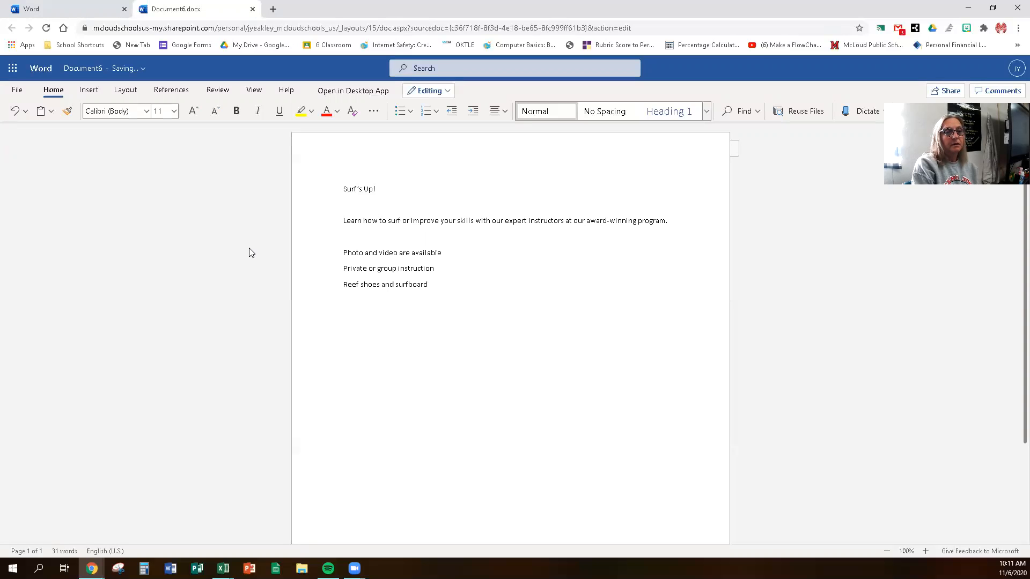
{"action": "type", "text": "rental are available"}
{"action": "key", "text": "Return"}
{"action": "key", "text": "Return"}
{"action": "type", "text": "If"}
{"action": "key", "text": "BackSpace"}
{"action": "key", "text": "BackSpace"}
{"action": "type", "text": "If instere"}
{"action": "key", "text": "BackSpace"}
{"action": "key", "text": "BackSpace"}
{"action": "key", "text": "BackSpace"}
{"action": "key", "text": "BackSpace"}
{"action": "type", "text": "teren"}
{"action": "key", "text": "BackSpace"}
{"action": "type", "text": "sted call 555-F"}
{"action": "key", "text": "BackSpace"}
{"action": "type", "text": "SURF"}
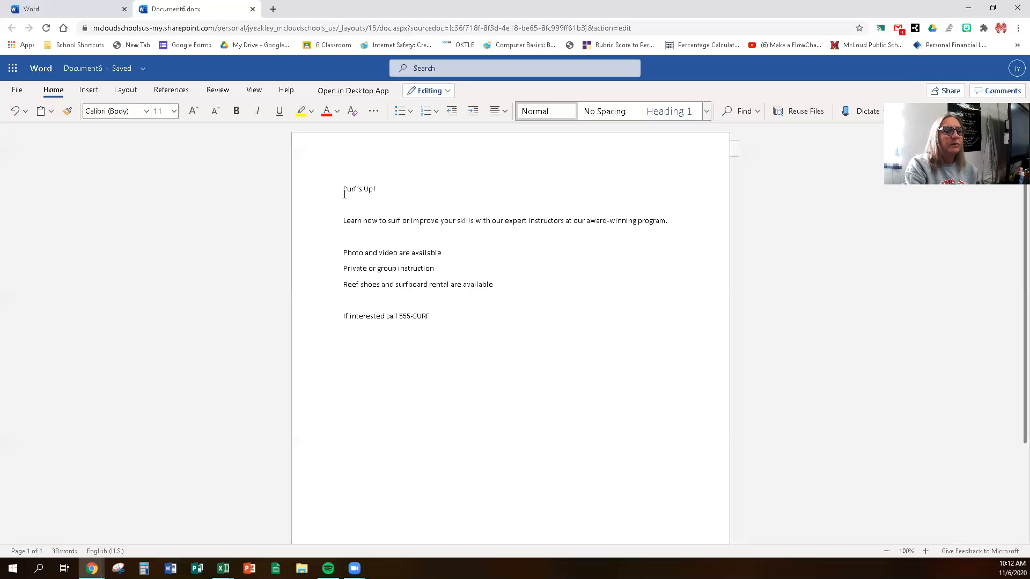
Step: Select the 'Surf's Up!' title and format it dark blue, bold, 72 point
{"action": "left_click_drag", "start_coordinate": [344, 189], "coordinate": [378, 192]}
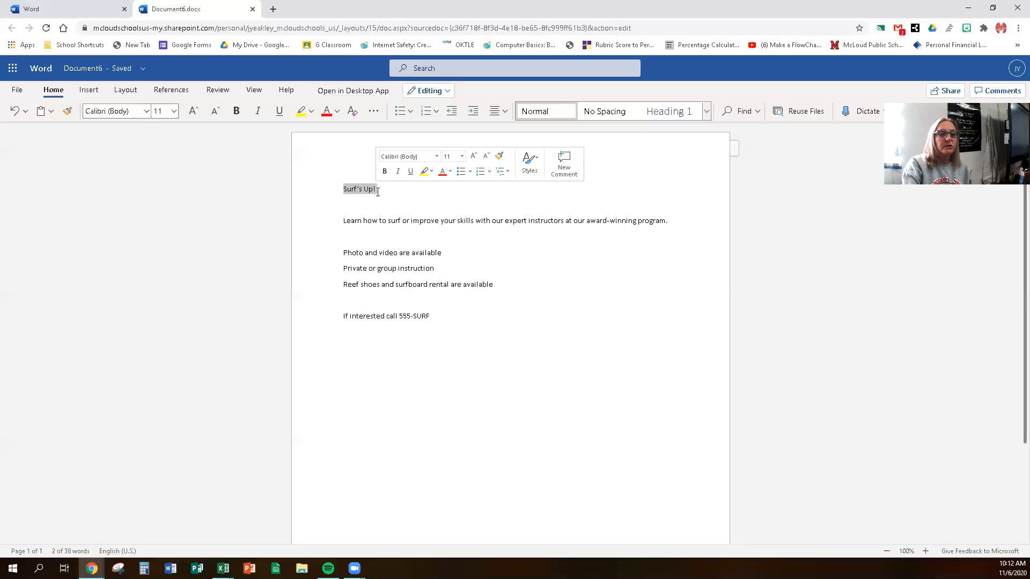
{"action": "left_click", "coordinate": [530, 163]}
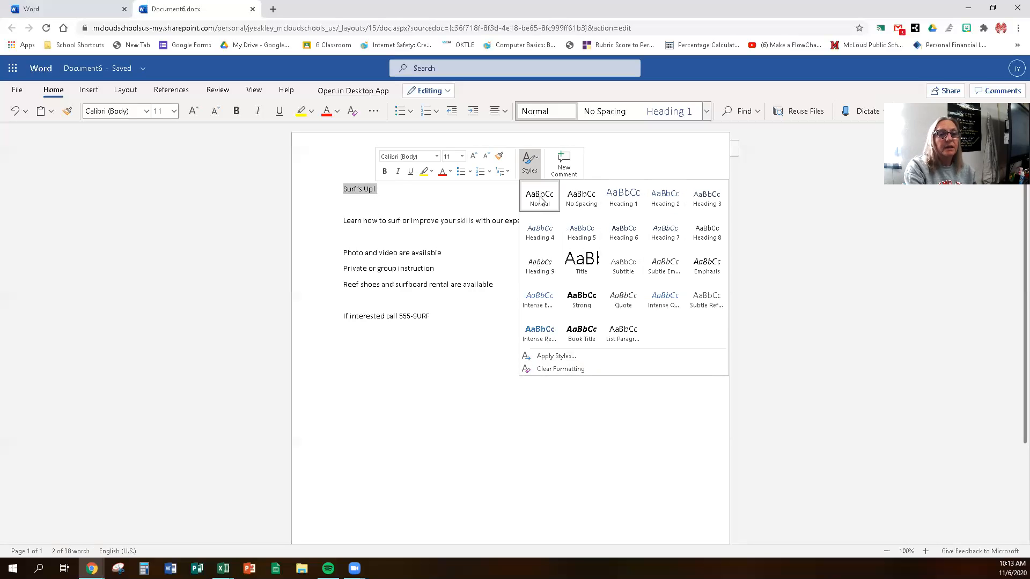
{"action": "left_click", "coordinate": [447, 174]}
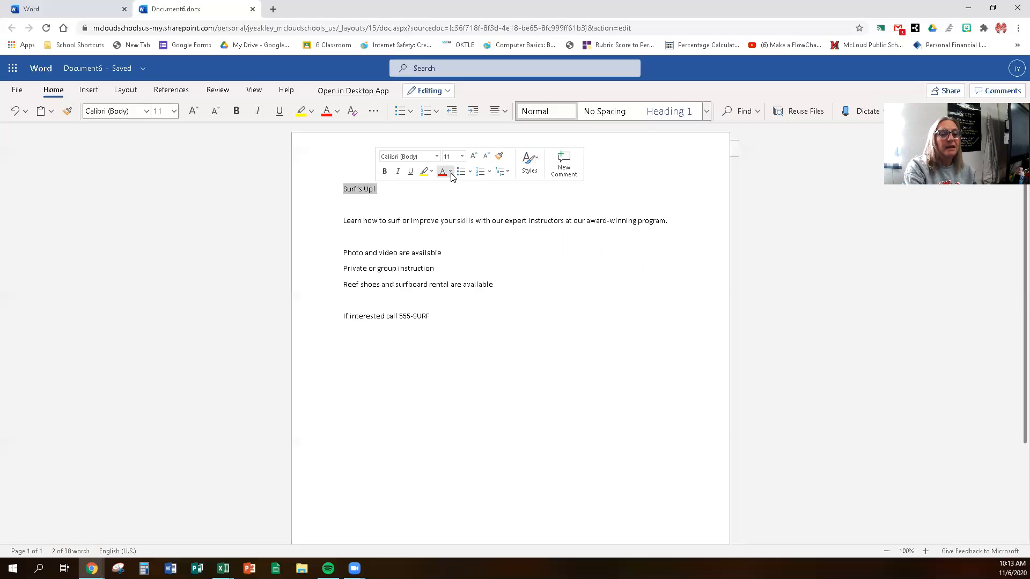
{"action": "left_click", "coordinate": [450, 172]}
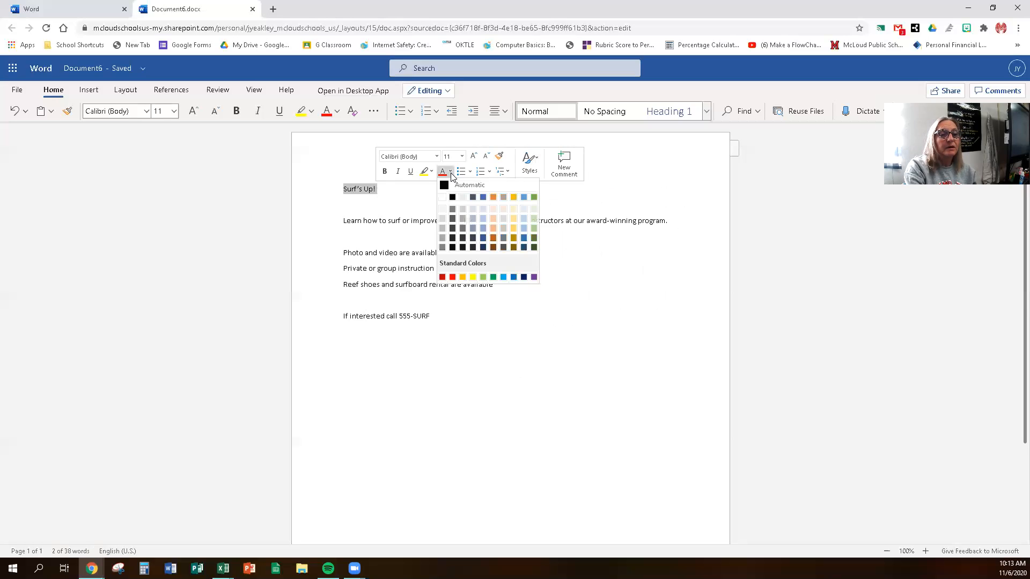
{"action": "left_click", "coordinate": [485, 239]}
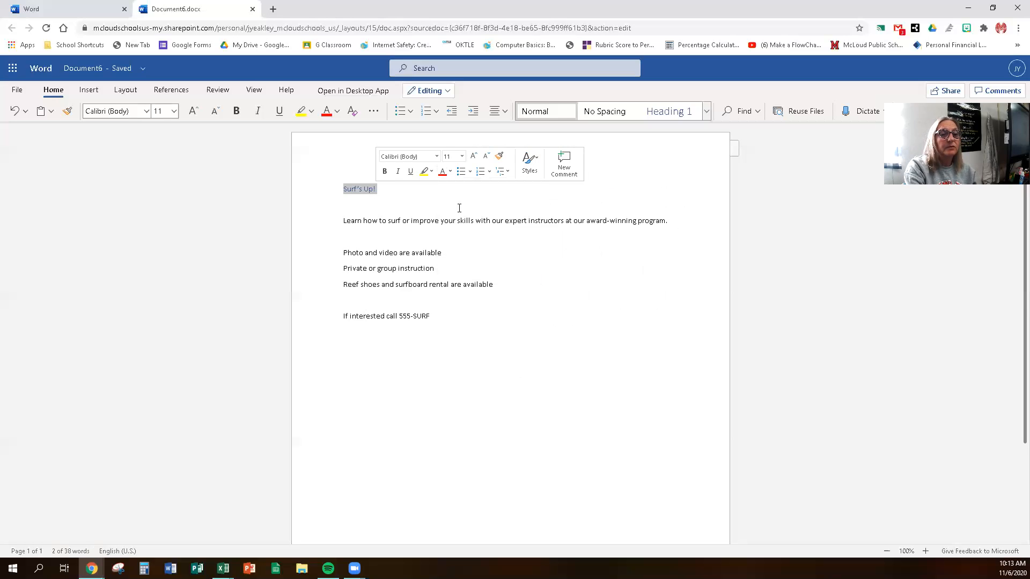
{"action": "left_click", "coordinate": [385, 173]}
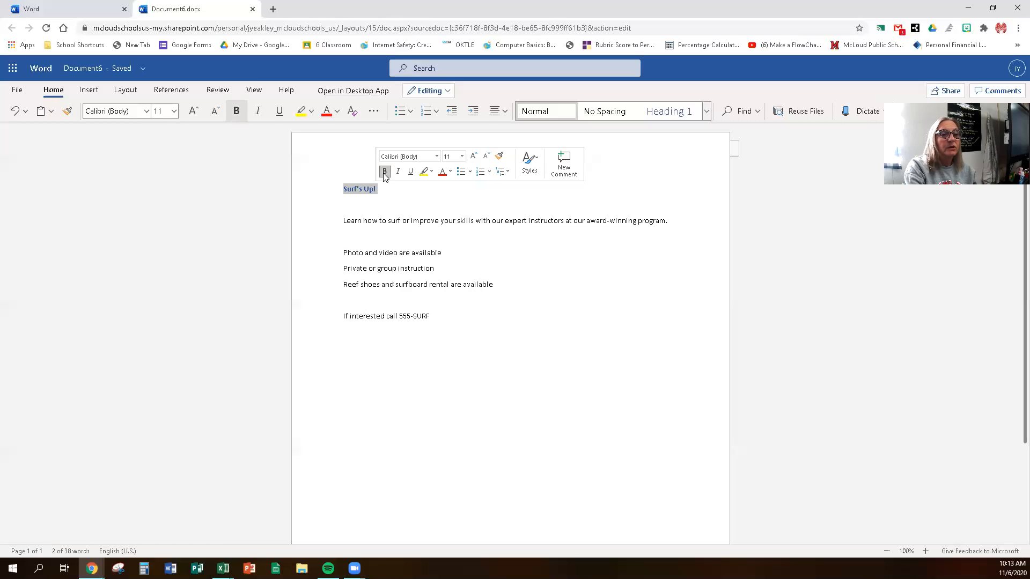
{"action": "left_click", "coordinate": [461, 156]}
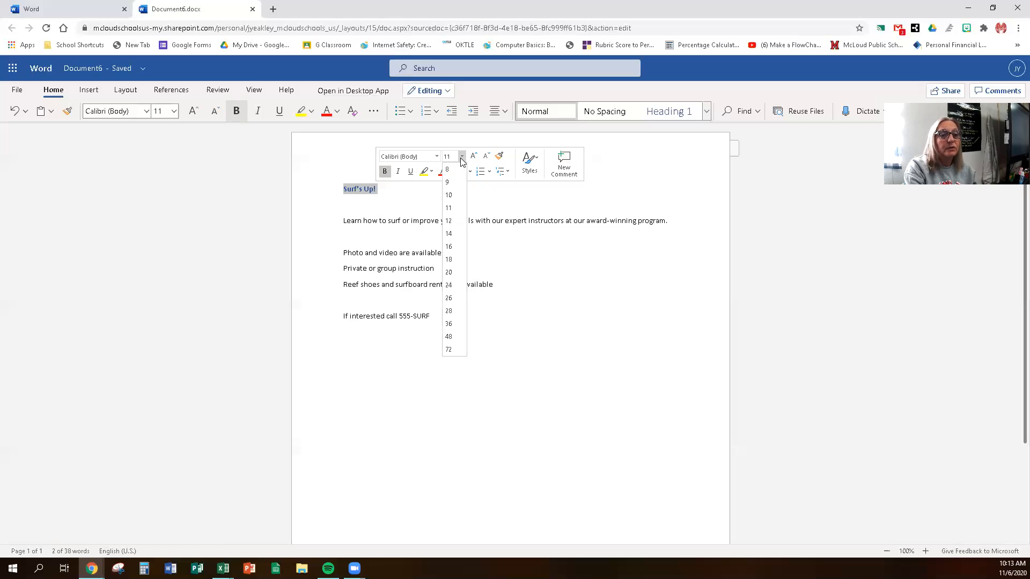
{"action": "left_click", "coordinate": [449, 349]}
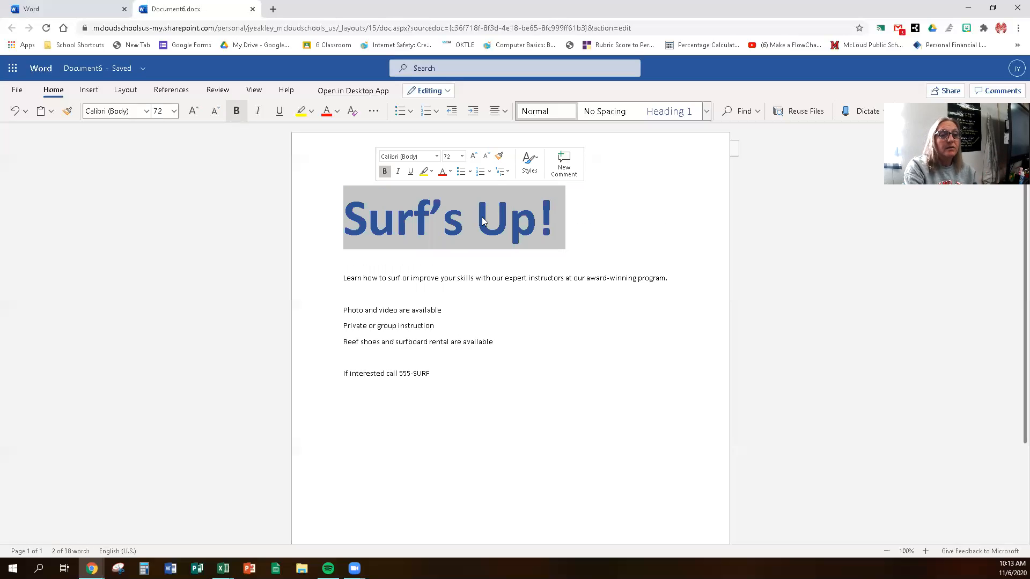
Step: Change the 'Surf's Up!' title's font to Cavolini
{"action": "left_click", "coordinate": [437, 157]}
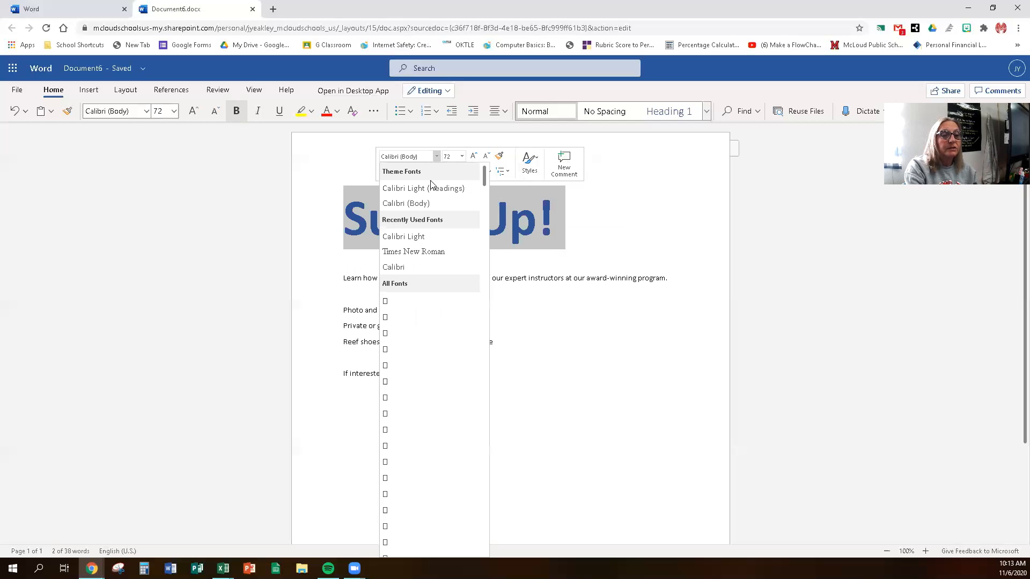
{"action": "scroll", "coordinate": [432, 340], "scroll_direction": "down", "scroll_amount": 2}
{"action": "scroll", "coordinate": [433, 341], "scroll_direction": "down", "scroll_amount": 10}
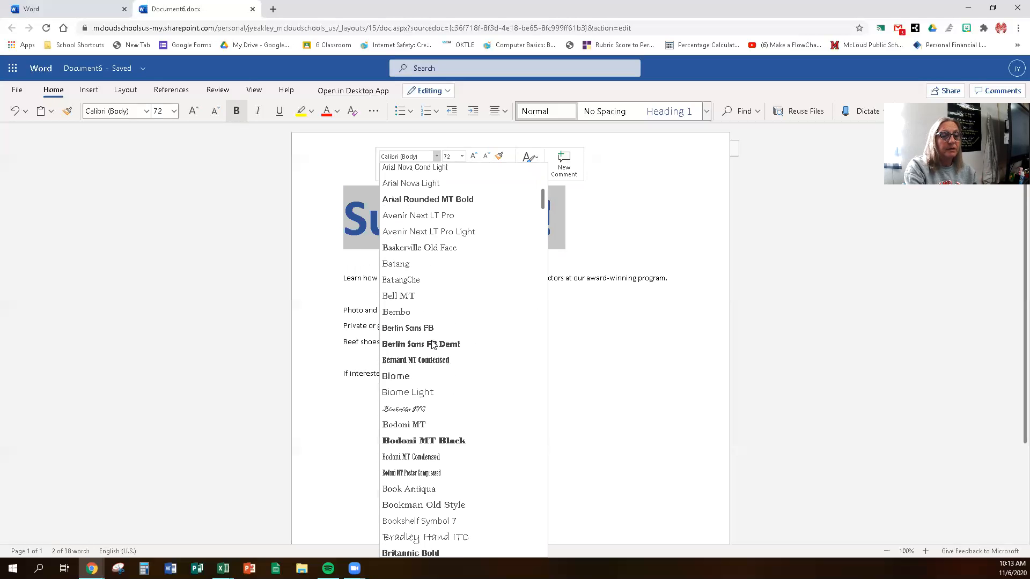
{"action": "scroll", "coordinate": [432, 341], "scroll_direction": "down", "scroll_amount": 5}
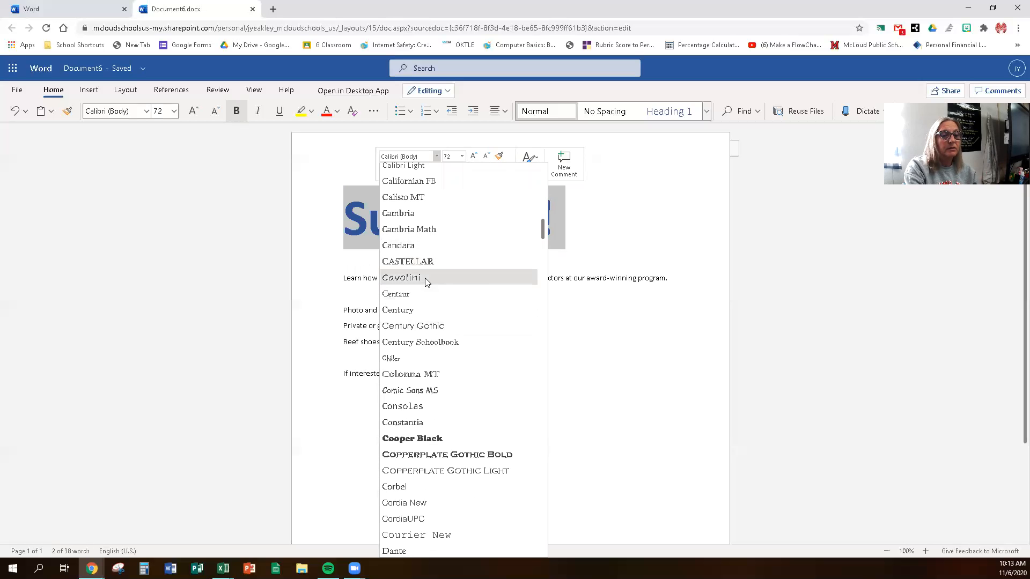
{"action": "left_click", "coordinate": [425, 278]}
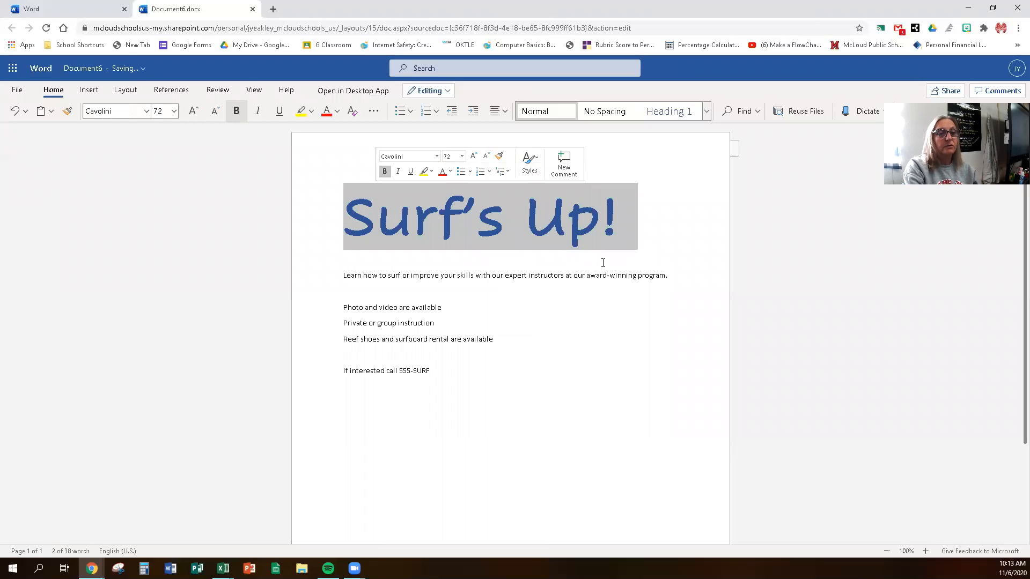
{"action": "left_click", "coordinate": [599, 285]}
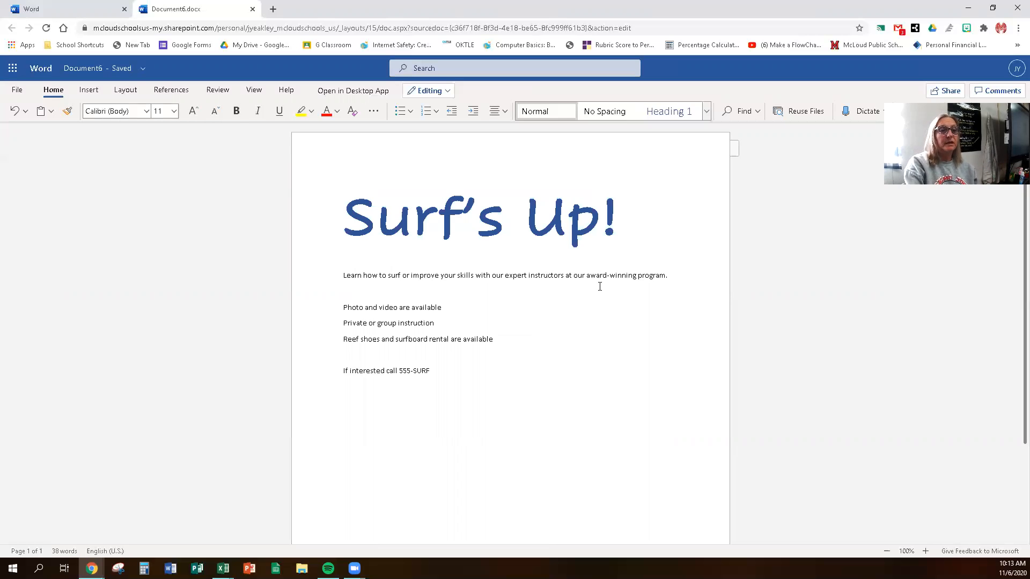
{"action": "left_click", "coordinate": [346, 217]}
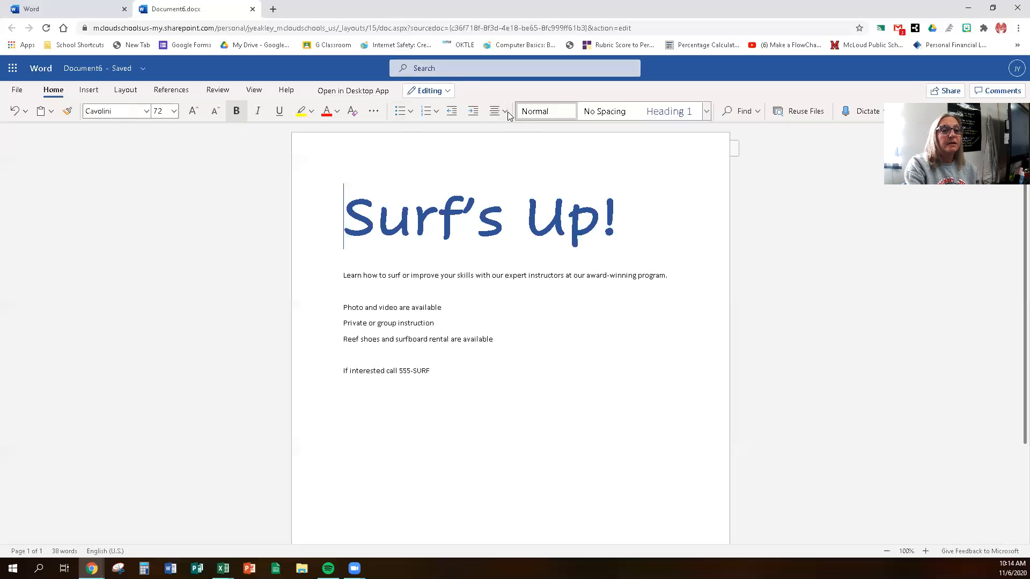
Step: Center-align the 'Surf's Up!' title and select its text
{"action": "left_click", "coordinate": [504, 112]}
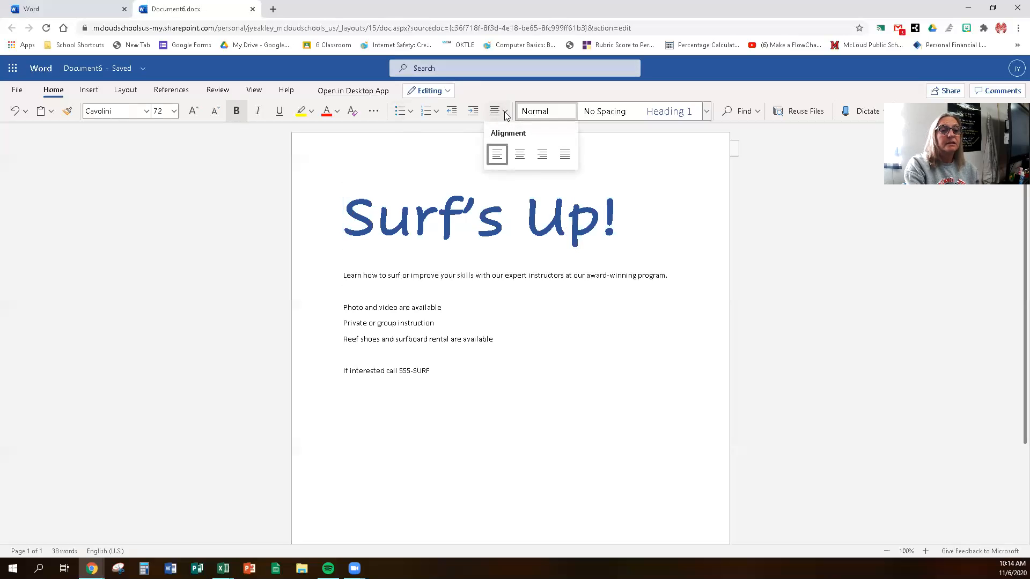
{"action": "left_click", "coordinate": [520, 155]}
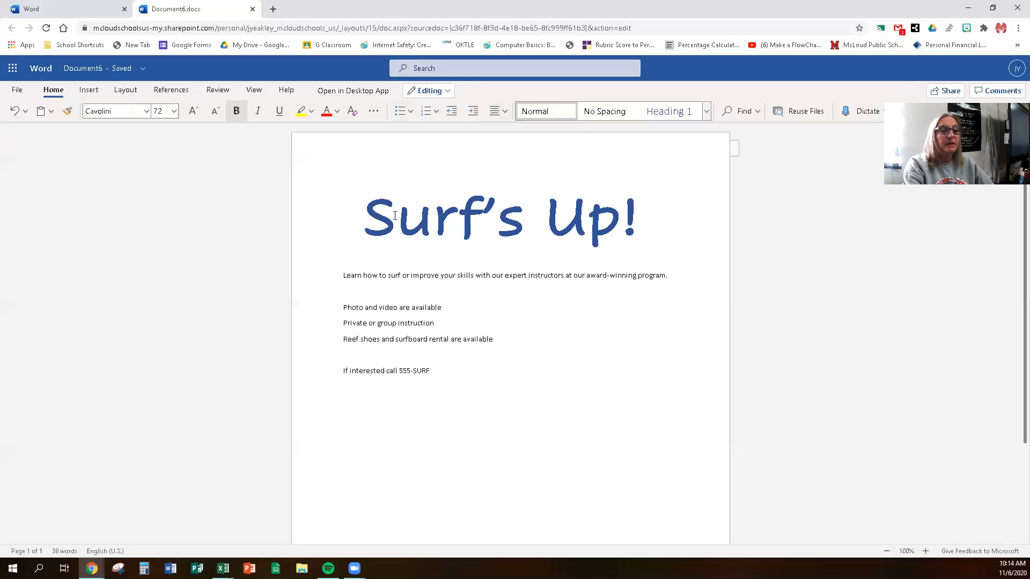
{"action": "left_click_drag", "start_coordinate": [364, 214], "coordinate": [634, 208]}
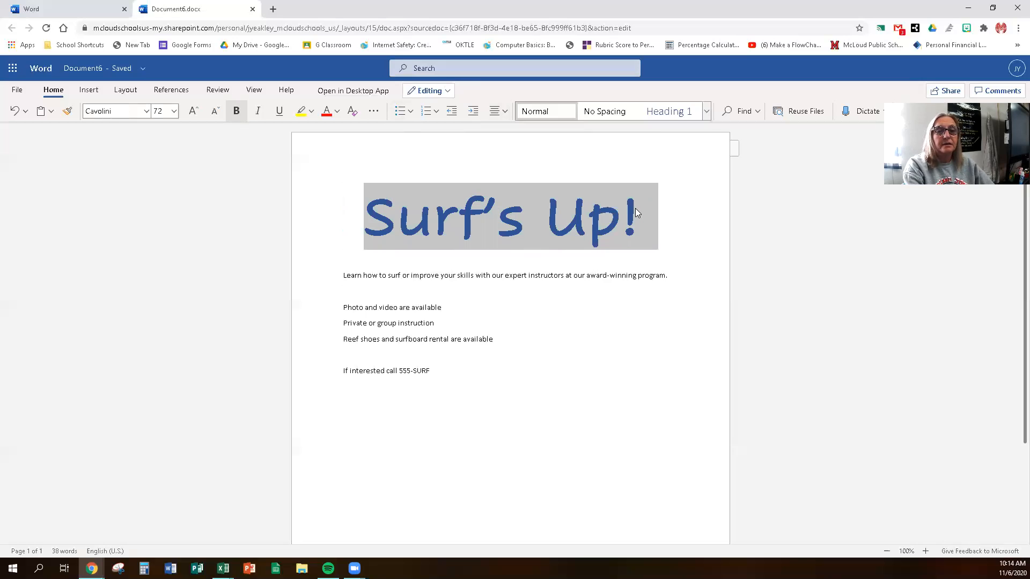
Step: Apply a Bright Green text highlight to the 'Surf's Up!' title
{"action": "left_click", "coordinate": [312, 114]}
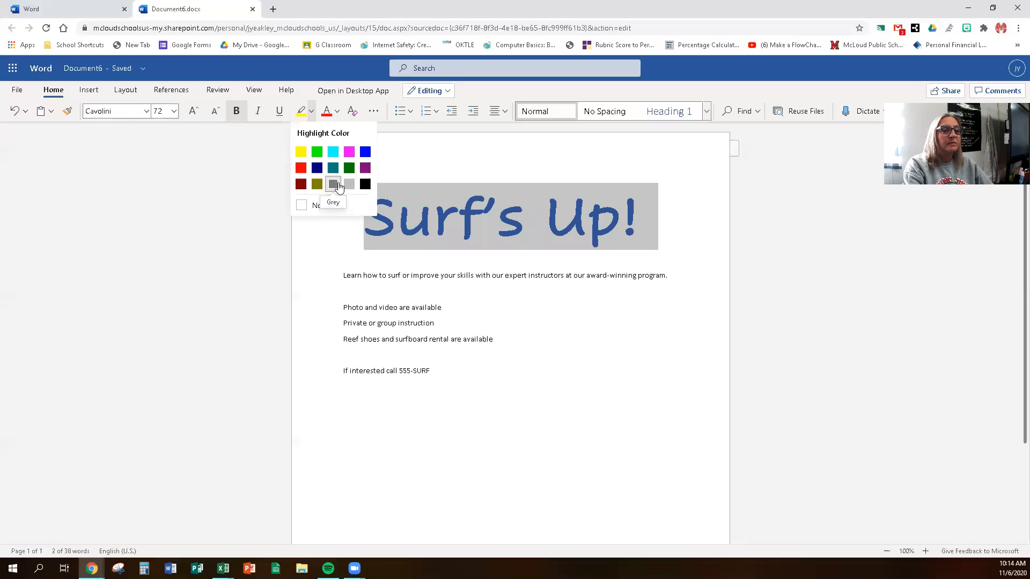
{"action": "left_click", "coordinate": [317, 153]}
{"action": "left_click", "coordinate": [395, 279]}
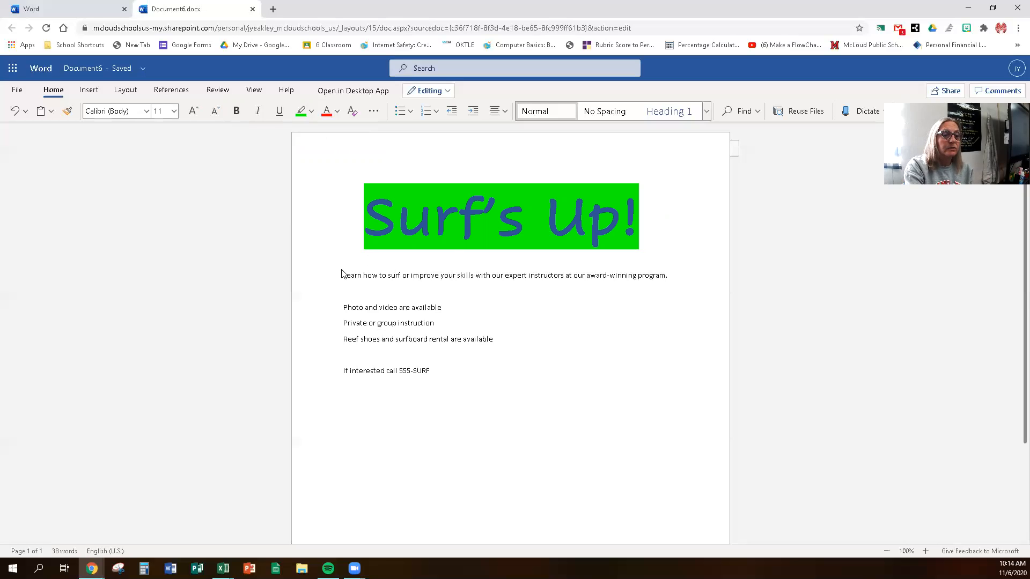
Step: Add a blank line below the title and insert the online 'surfing' photo of two surfers
{"action": "key", "text": "Return"}
{"action": "key", "text": "Return"}
{"action": "key", "text": "Return"}
{"action": "key", "text": "Return"}
{"action": "key", "text": "Return"}
{"action": "key", "text": "Return"}
{"action": "key", "text": "Return"}
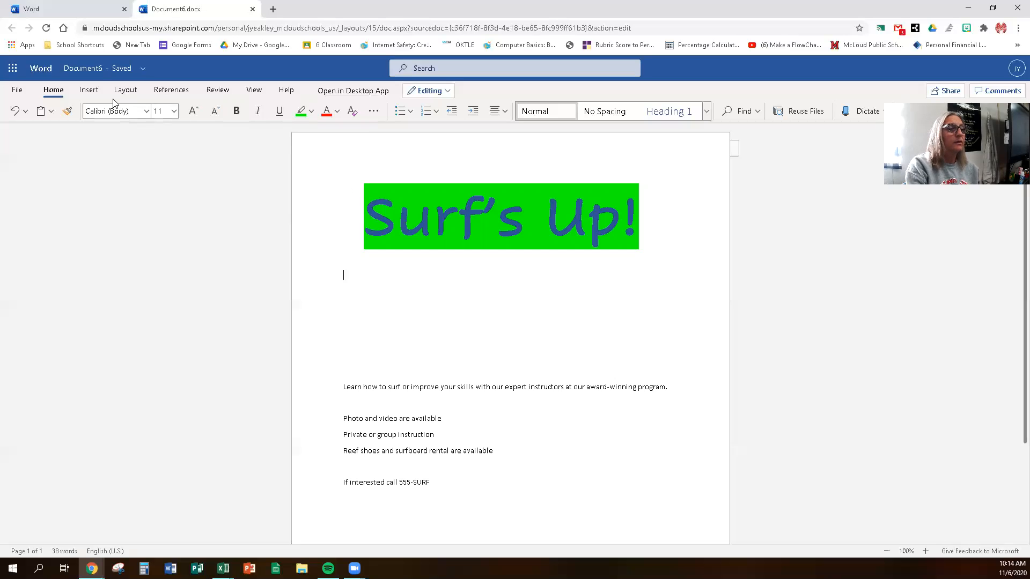
{"action": "left_click", "coordinate": [88, 90]}
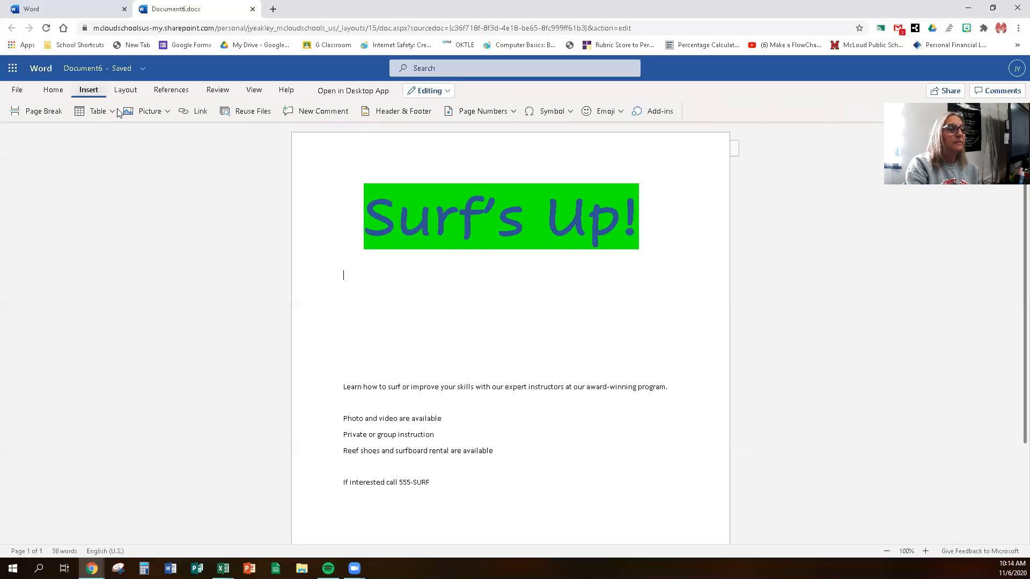
{"action": "left_click", "coordinate": [153, 113]}
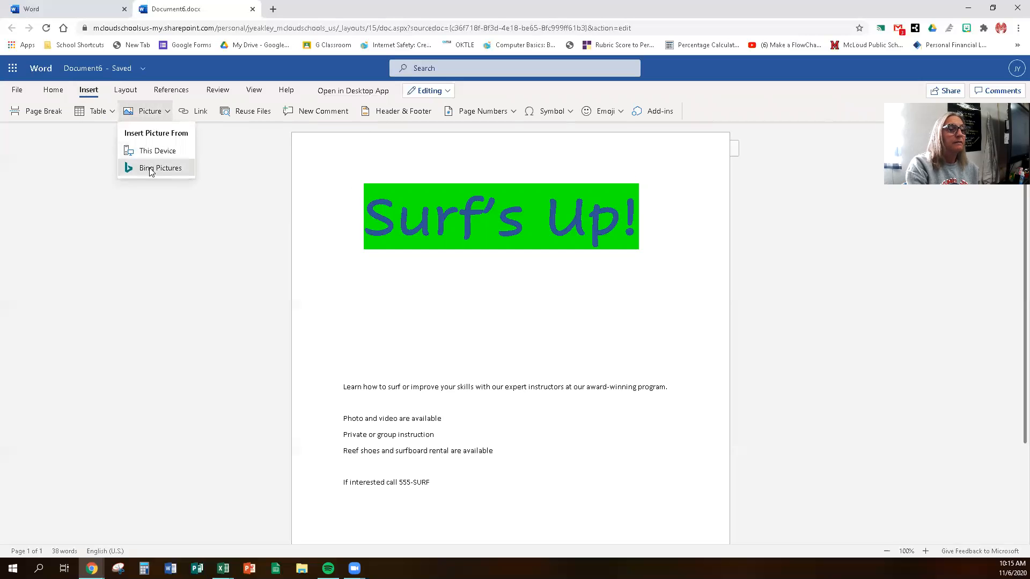
{"action": "left_click", "coordinate": [151, 169]}
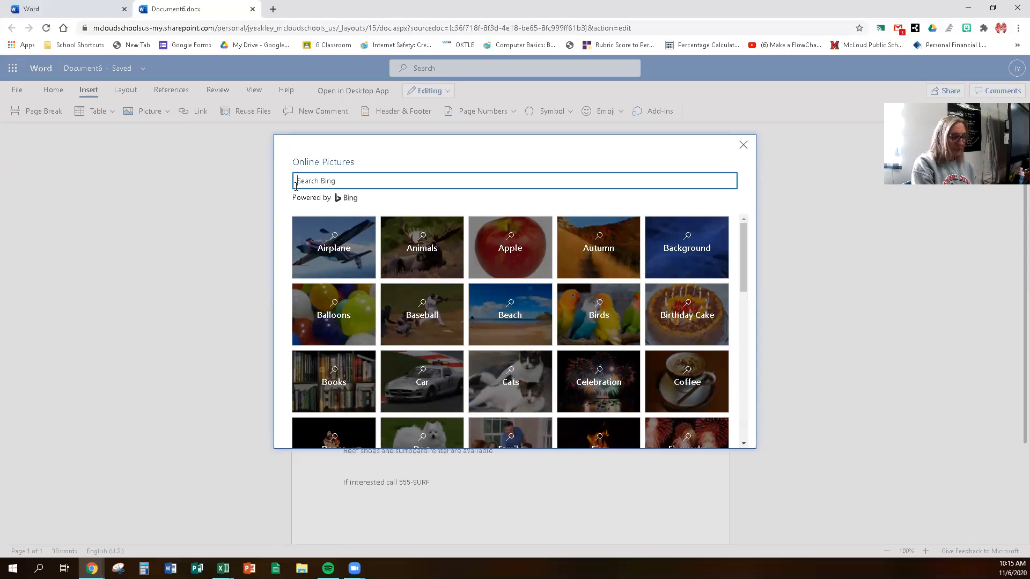
{"action": "type", "text": "su"}
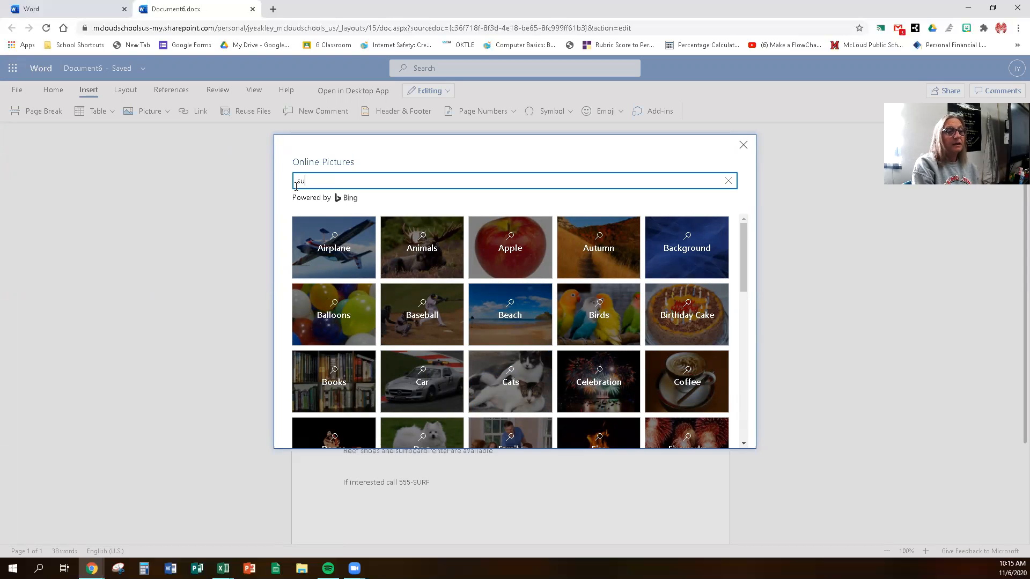
{"action": "type", "text": "rfing"}
{"action": "key", "text": "Return"}
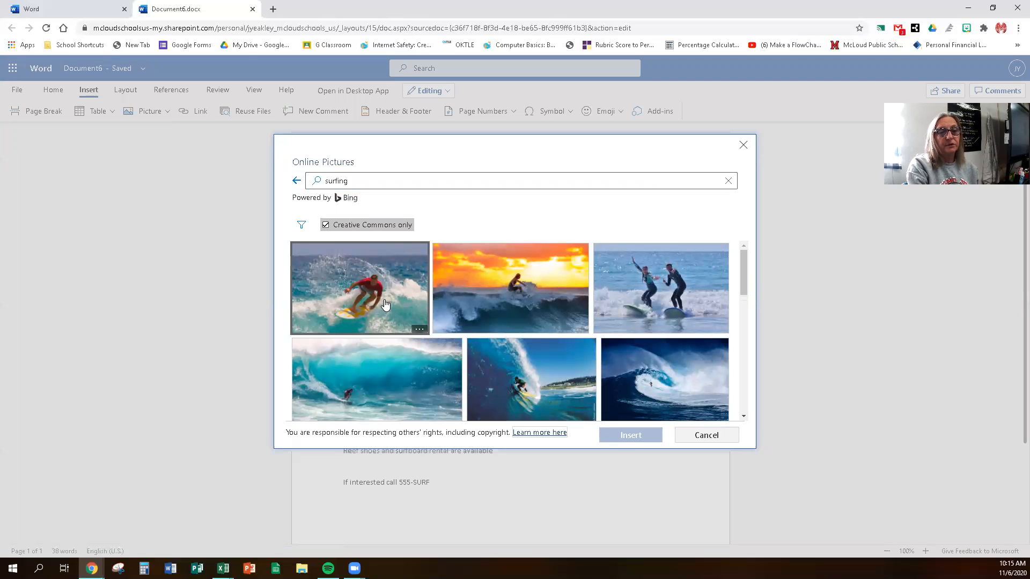
{"action": "left_click", "coordinate": [653, 301]}
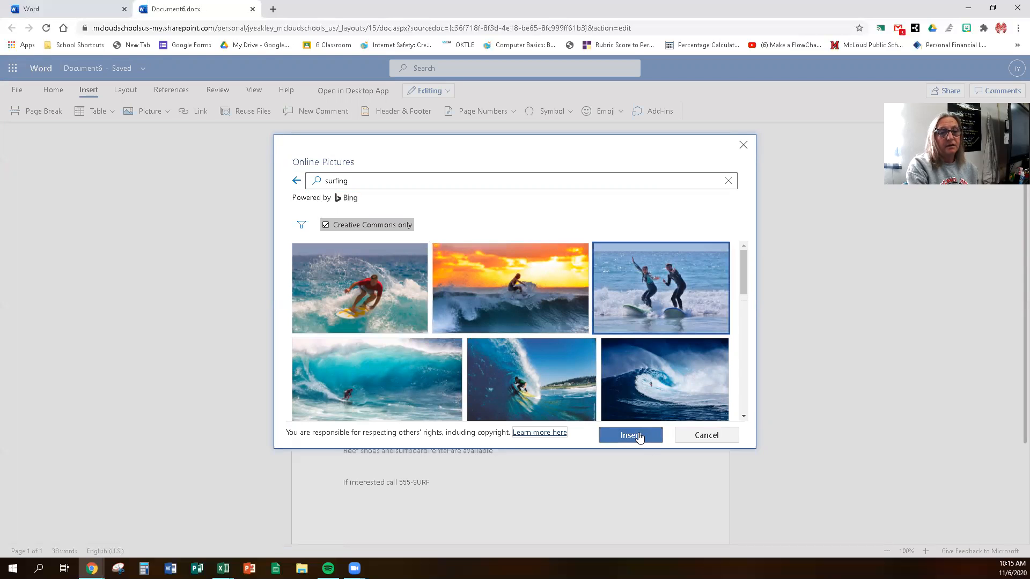
{"action": "left_click", "coordinate": [638, 434]}
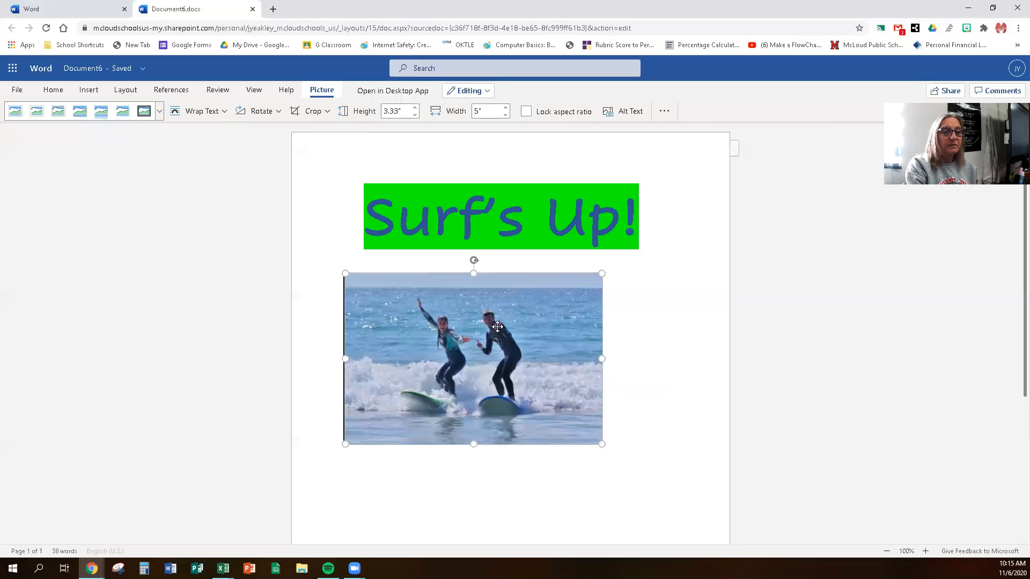
Step: Center the surfing photo on the page
{"action": "left_click", "coordinate": [342, 314]}
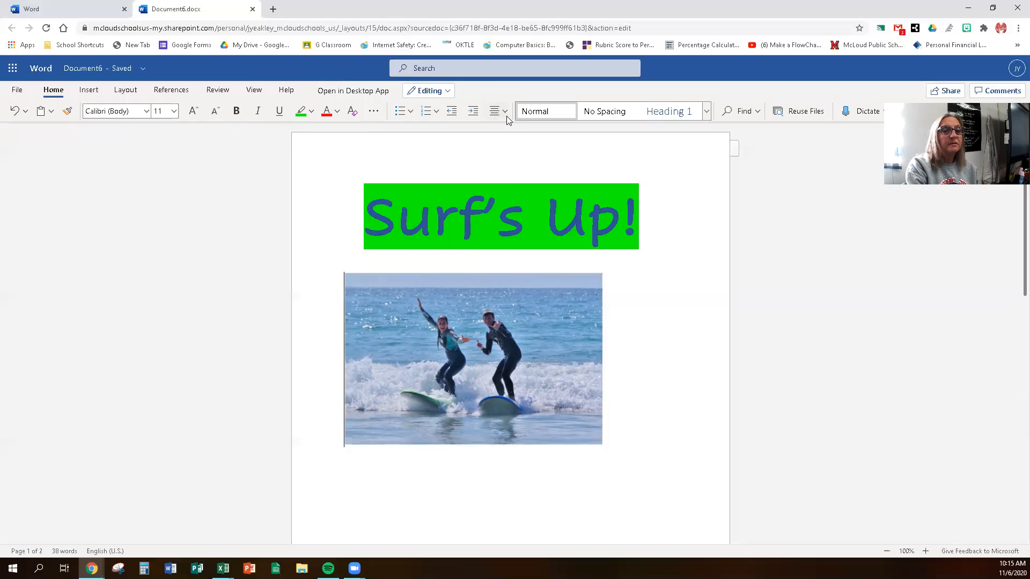
{"action": "left_click", "coordinate": [505, 111]}
{"action": "left_click", "coordinate": [518, 155]}
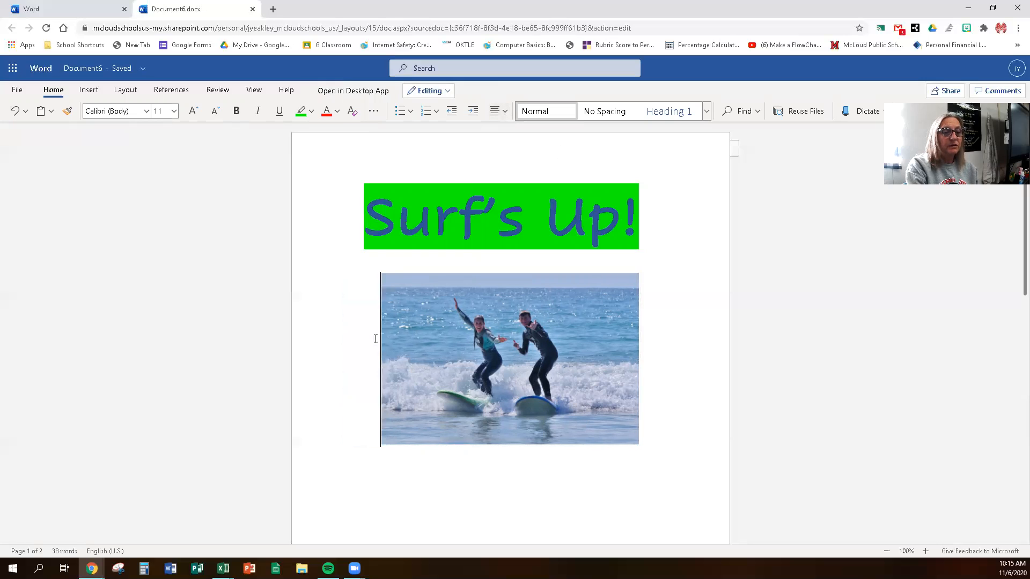
Step: Remove the blank lines between the photo and the description, undoing an accidental picture deletion
{"action": "left_click", "coordinate": [468, 464]}
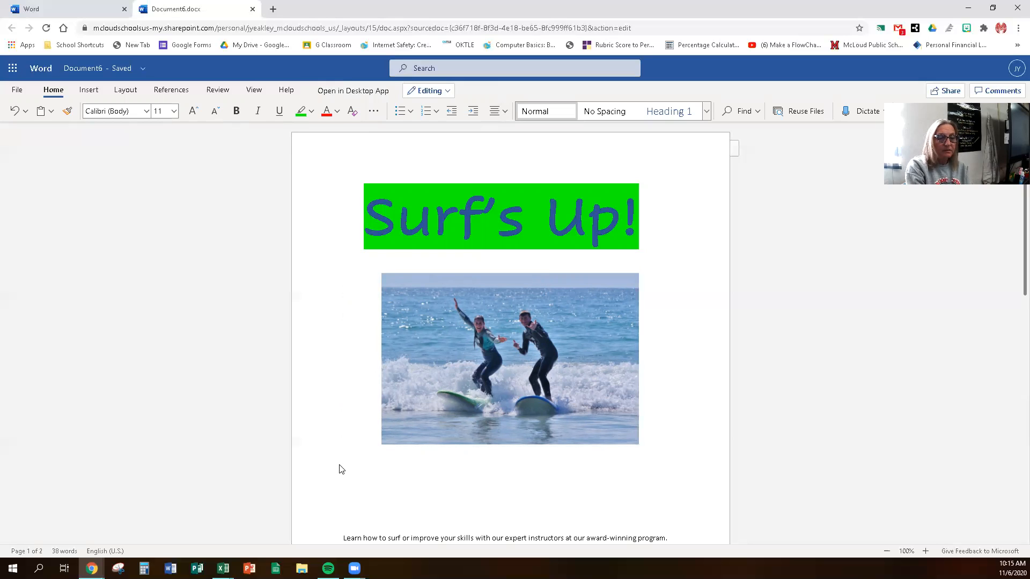
{"action": "key", "text": "BackSpace"}
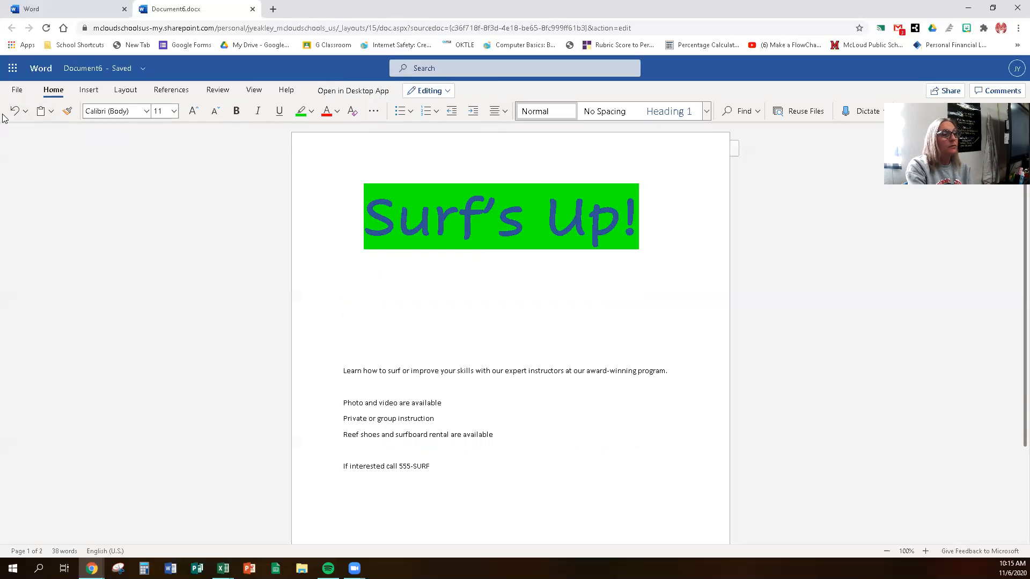
{"action": "left_click", "coordinate": [16, 113]}
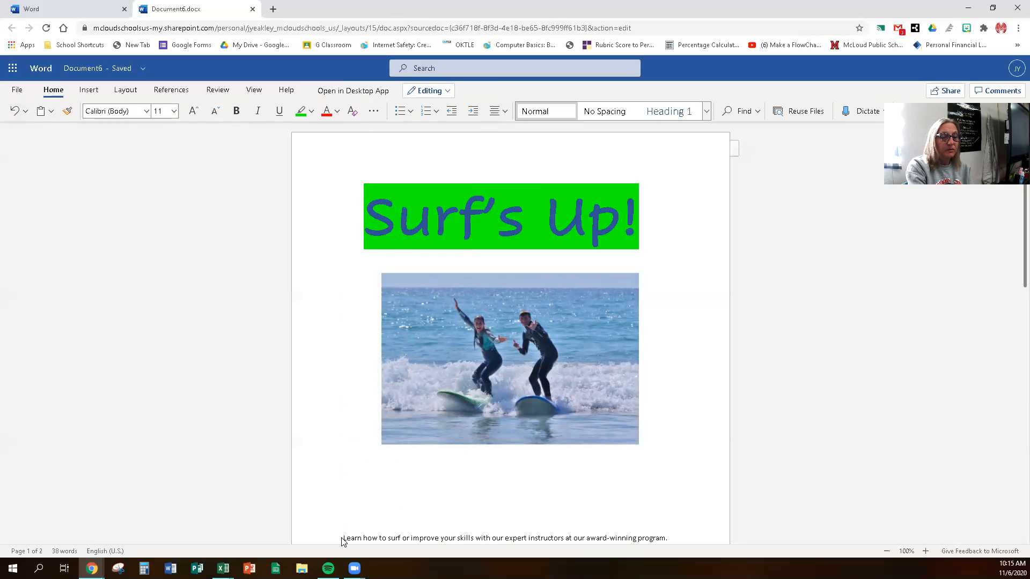
{"action": "scroll", "coordinate": [377, 502], "scroll_direction": "down", "scroll_amount": 3}
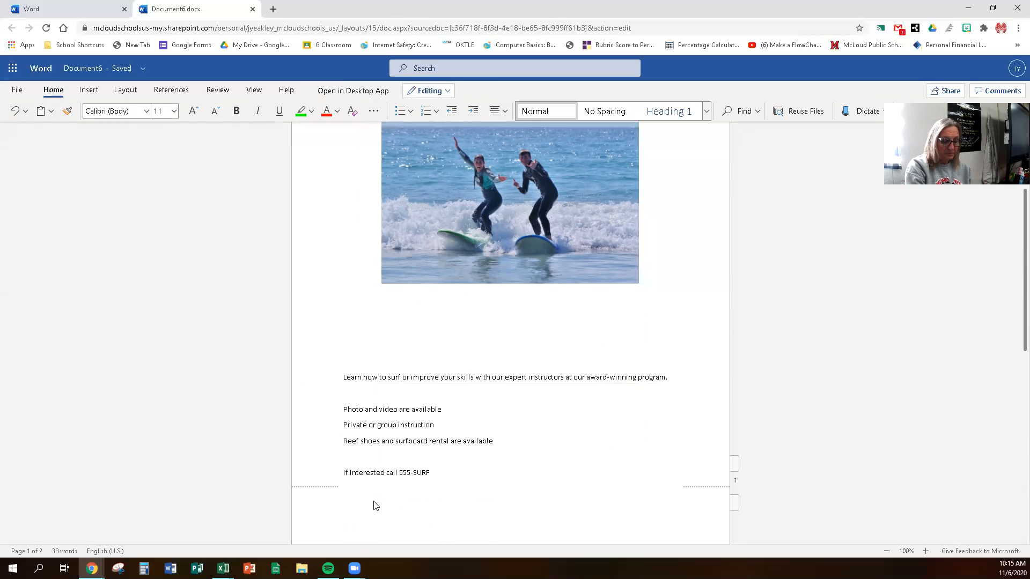
{"action": "key", "text": "BackSpace"}
{"action": "key", "text": "BackSpace"}
{"action": "key", "text": "BackSpace"}
{"action": "key", "text": "BackSpace"}
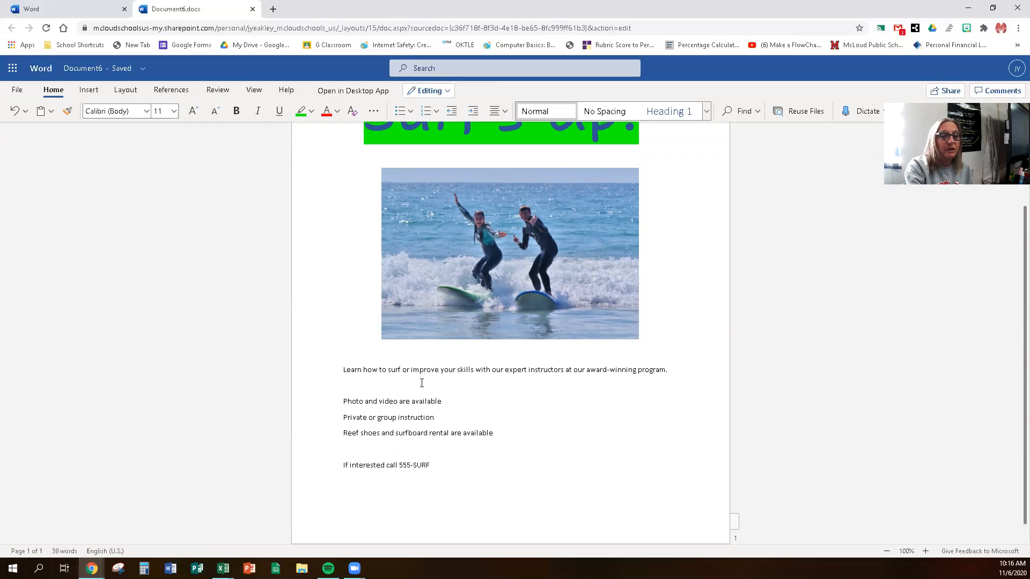
Step: Apply the oval picture style to the surfing photo and delete the empty line above the description
{"action": "left_click", "coordinate": [475, 282]}
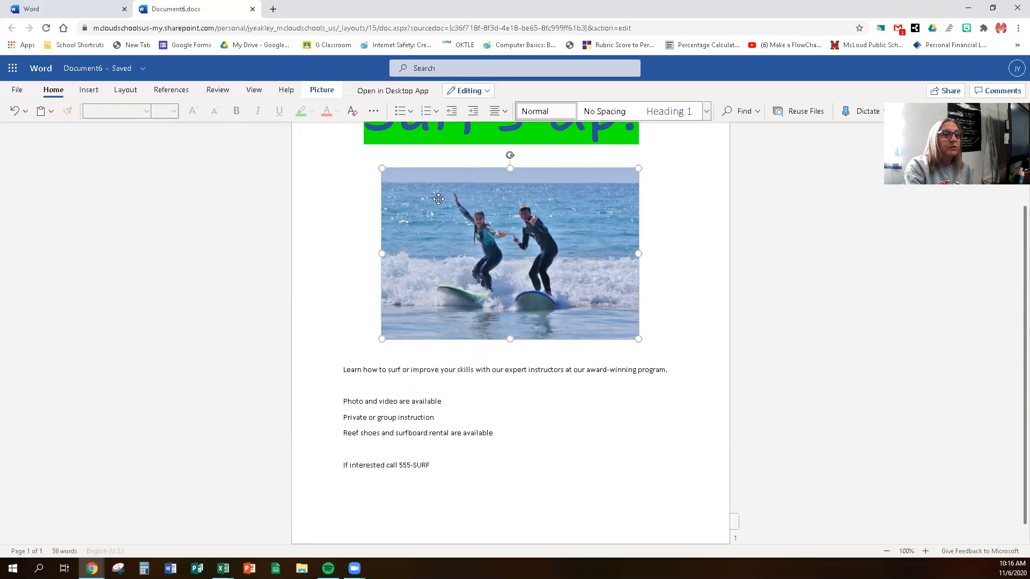
{"action": "left_click", "coordinate": [320, 93]}
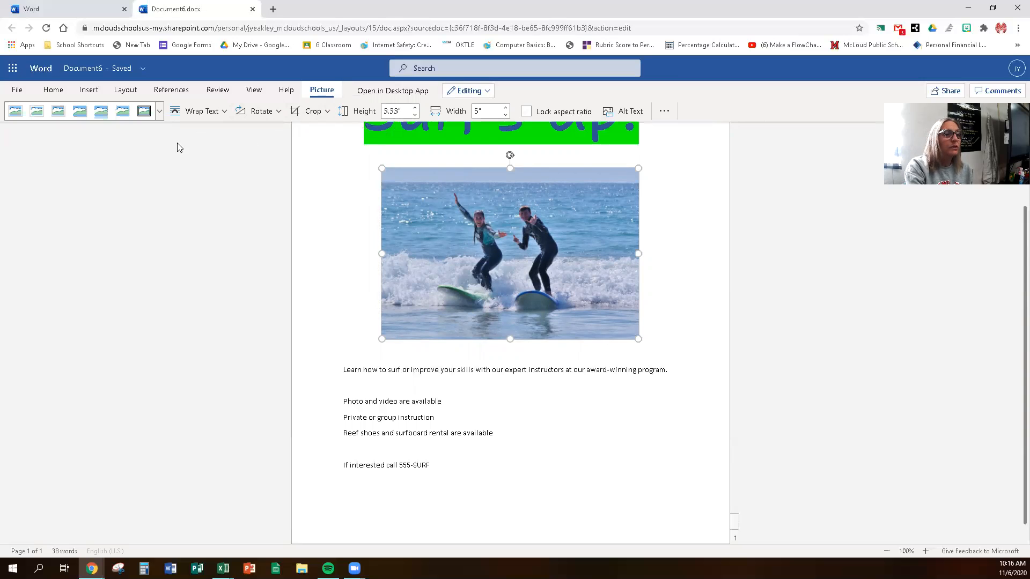
{"action": "left_click", "coordinate": [157, 117]}
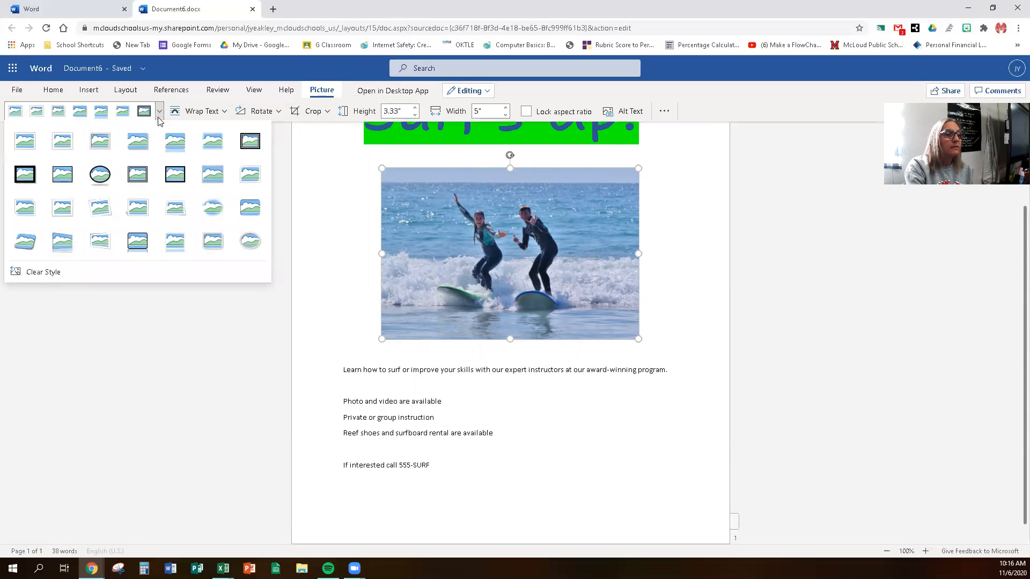
{"action": "left_click", "coordinate": [107, 176]}
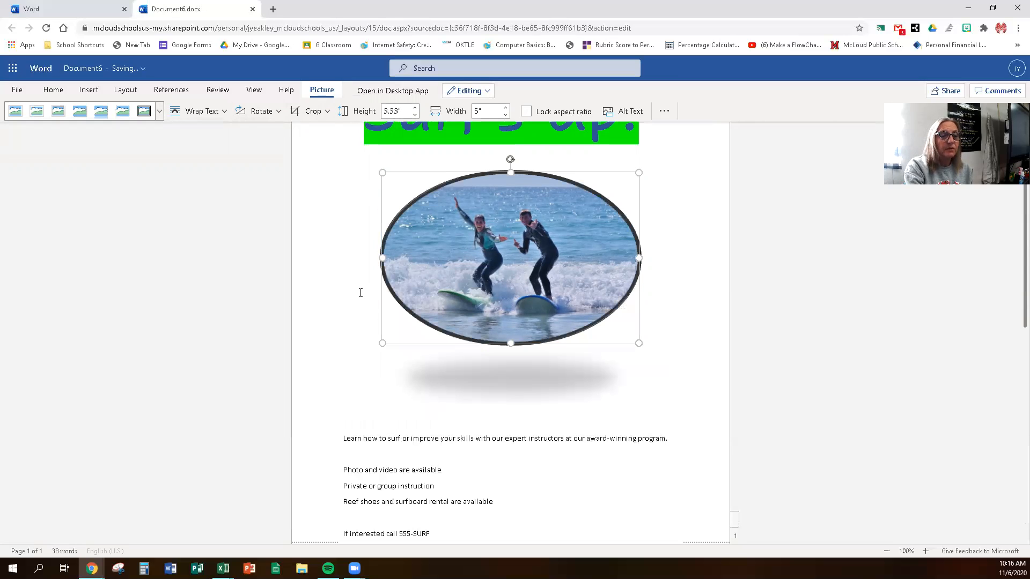
{"action": "left_click", "coordinate": [341, 413]}
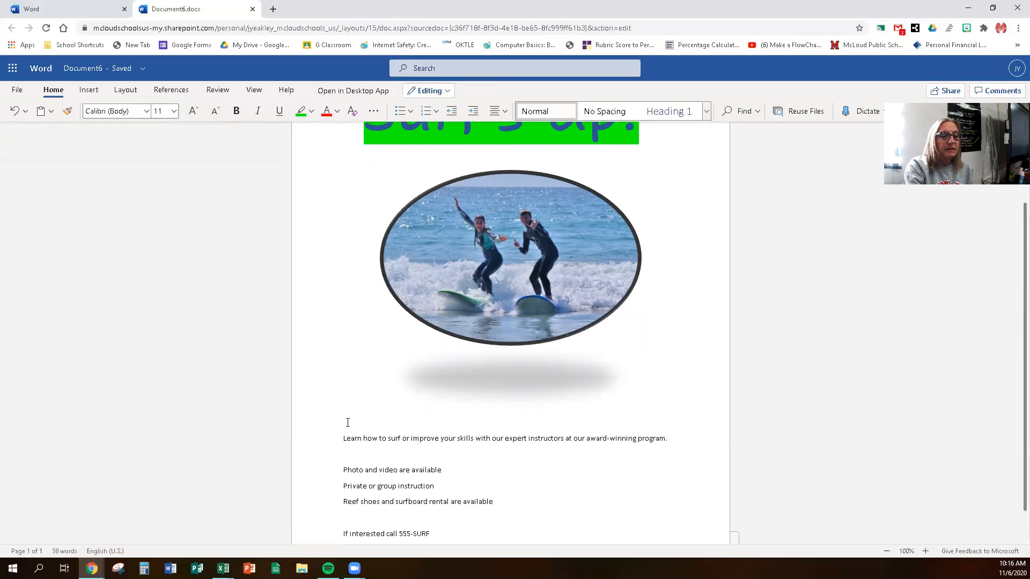
{"action": "key", "text": "Delete"}
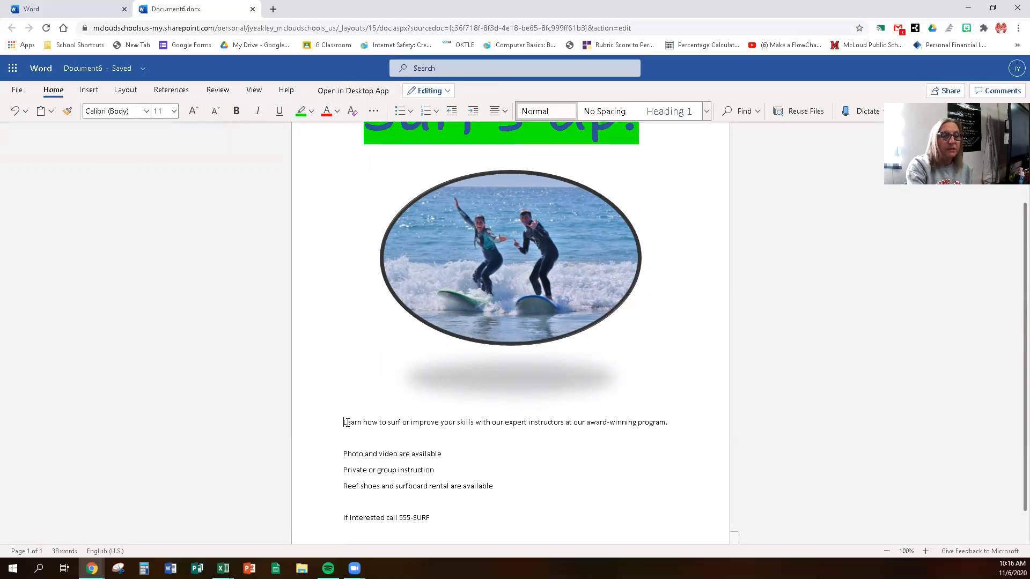
Step: Make the oval photo slightly shorter, then select the first description sentence
{"action": "left_click", "coordinate": [512, 351]}
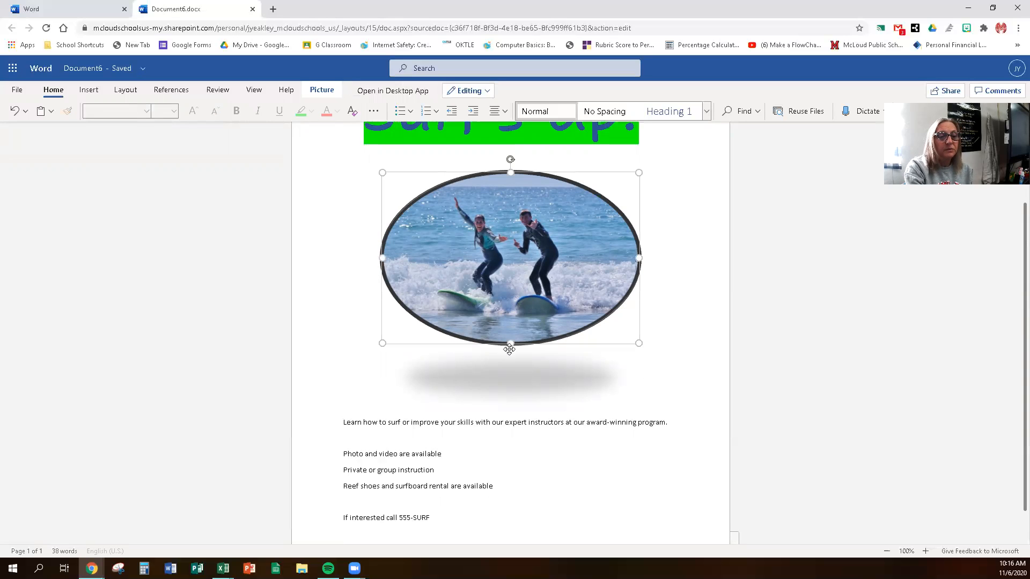
{"action": "left_click_drag", "start_coordinate": [510, 350], "coordinate": [513, 316]}
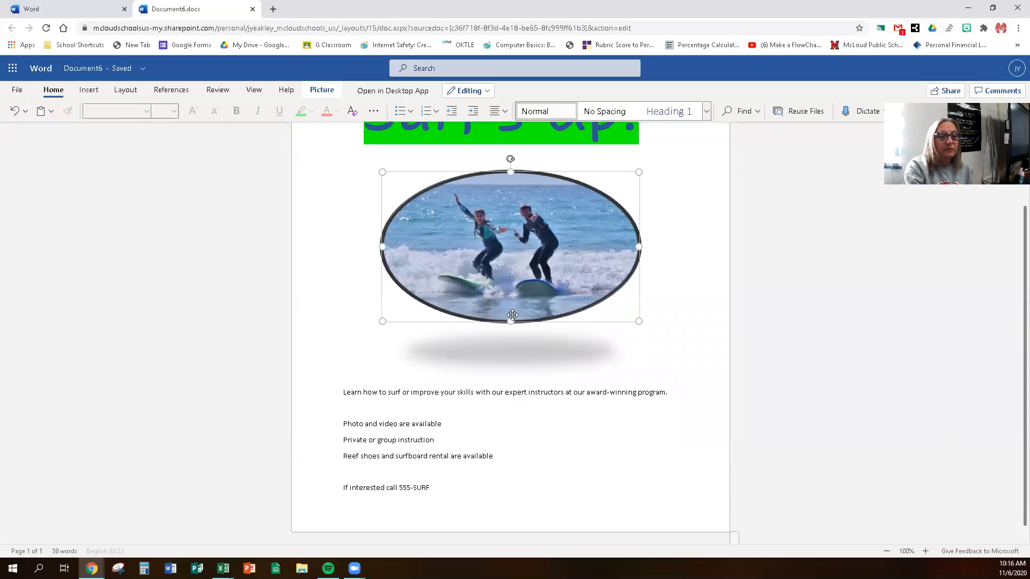
{"action": "left_click", "coordinate": [345, 378]}
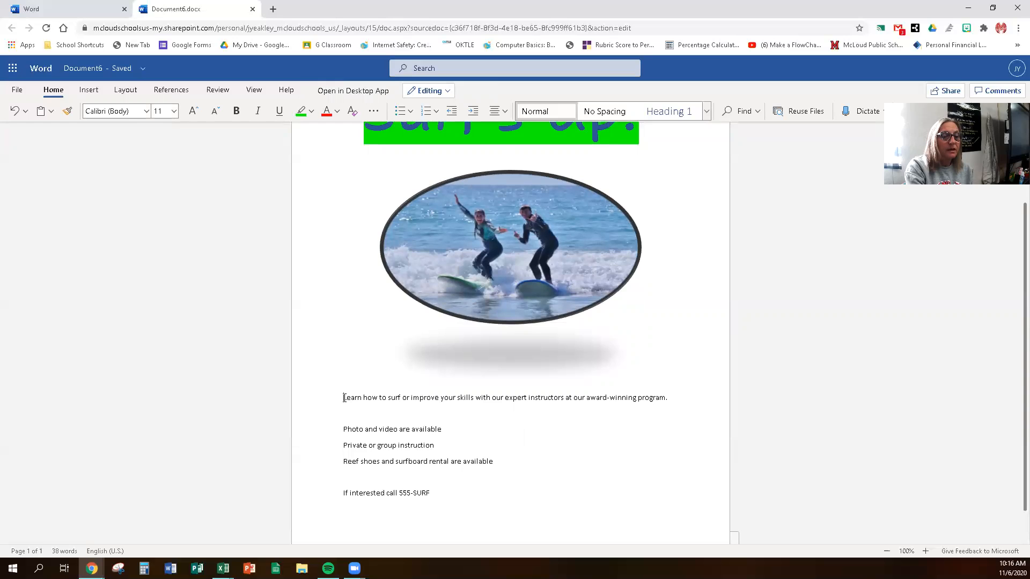
{"action": "left_click_drag", "start_coordinate": [344, 398], "coordinate": [671, 401]}
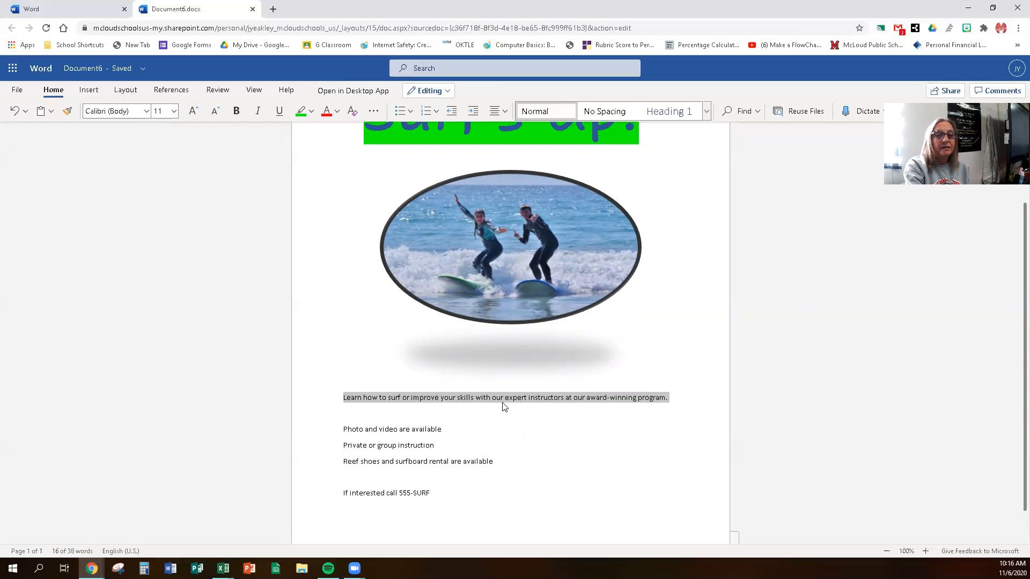
Step: Color the selected sentence dark blue and set it to 28 pt
{"action": "left_click", "coordinate": [337, 111]}
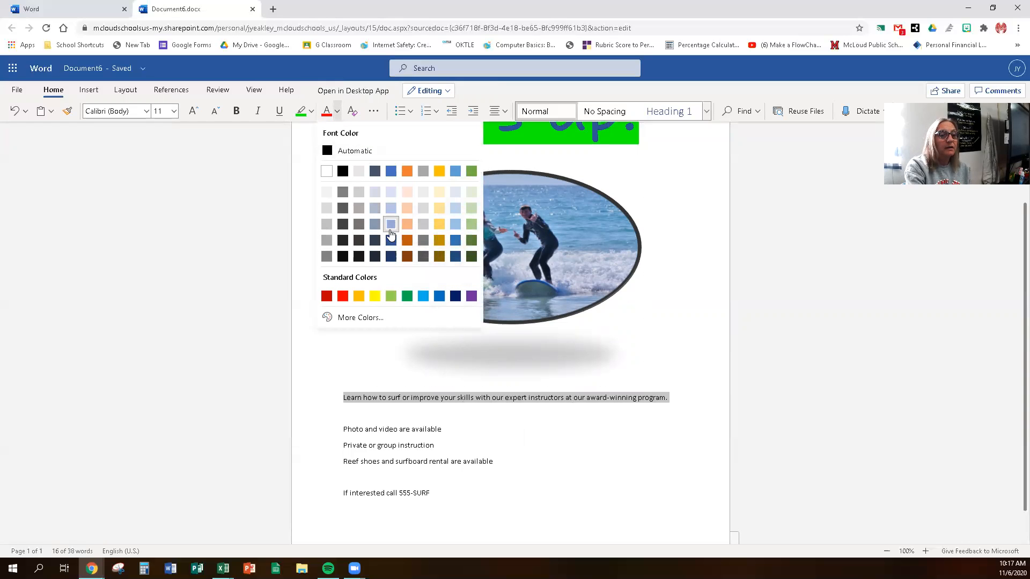
{"action": "left_click", "coordinate": [390, 241]}
{"action": "left_click", "coordinate": [174, 111]}
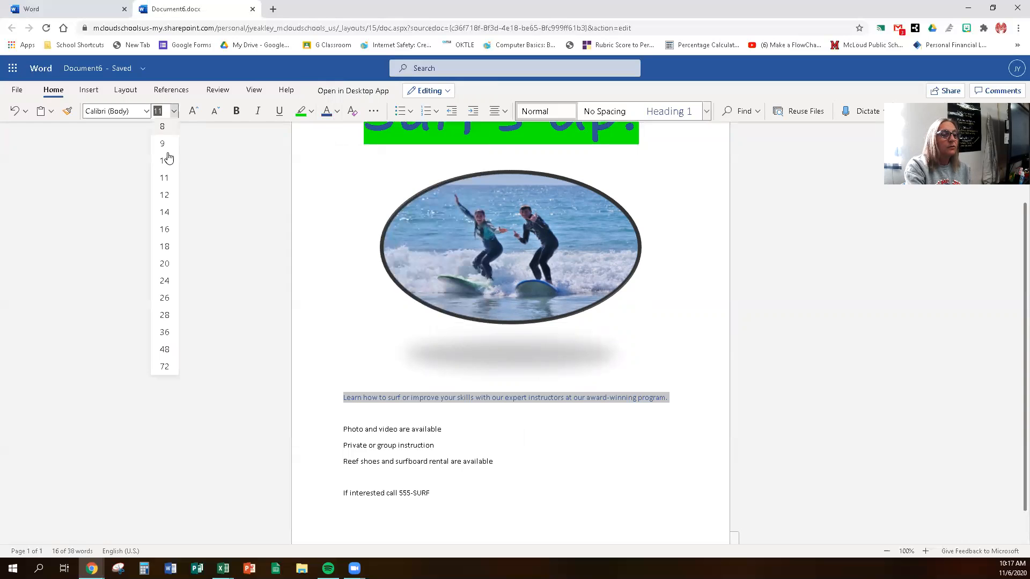
{"action": "left_click", "coordinate": [165, 316]}
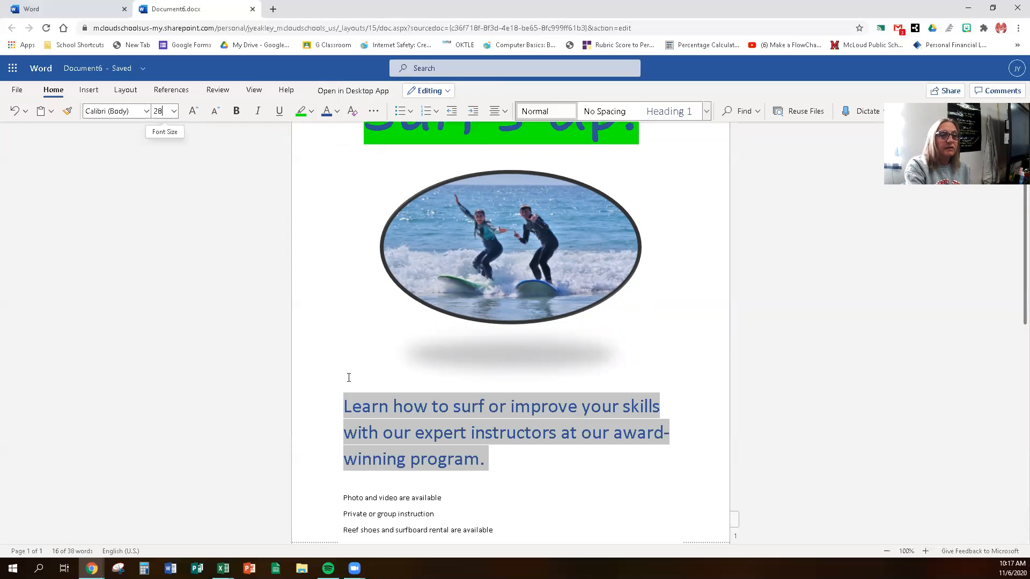
Step: Deselect the enlarged sentence and place the caret in the detail lines below
{"action": "scroll", "coordinate": [347, 378], "scroll_direction": "down", "scroll_amount": 3}
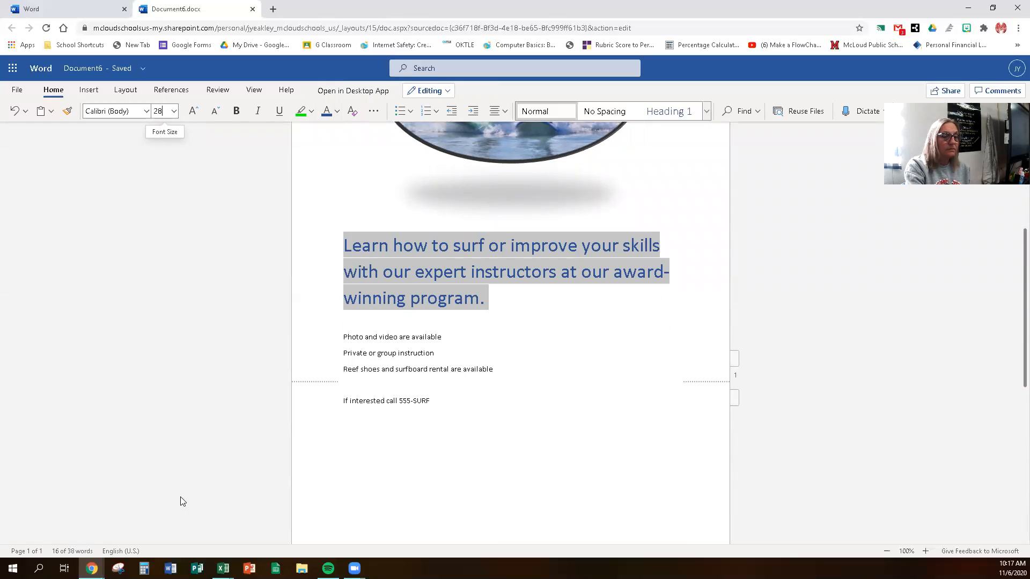
{"action": "left_click", "coordinate": [487, 327]}
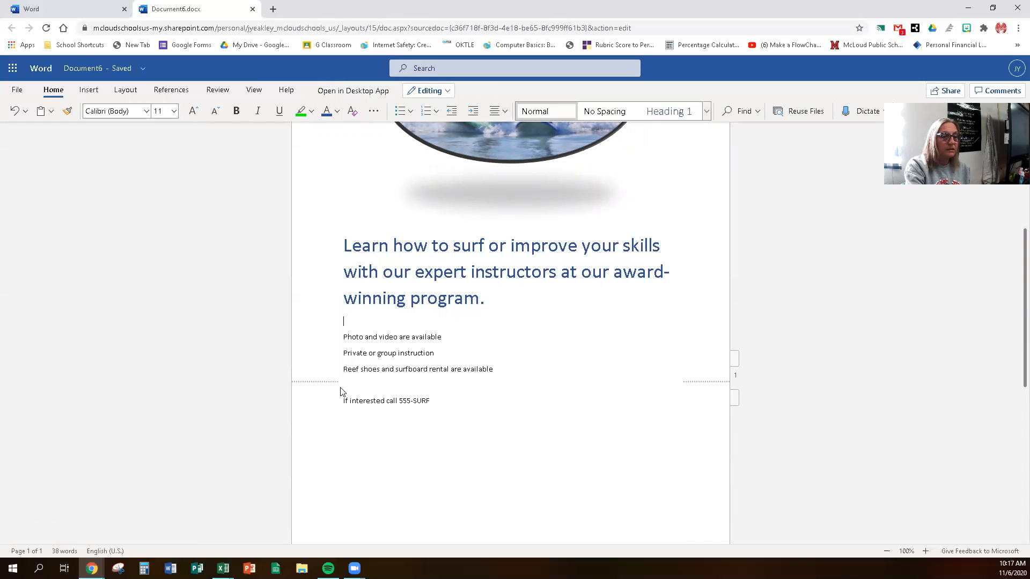
{"action": "double_click", "coordinate": [391, 419]}
{"action": "left_click", "coordinate": [473, 344]}
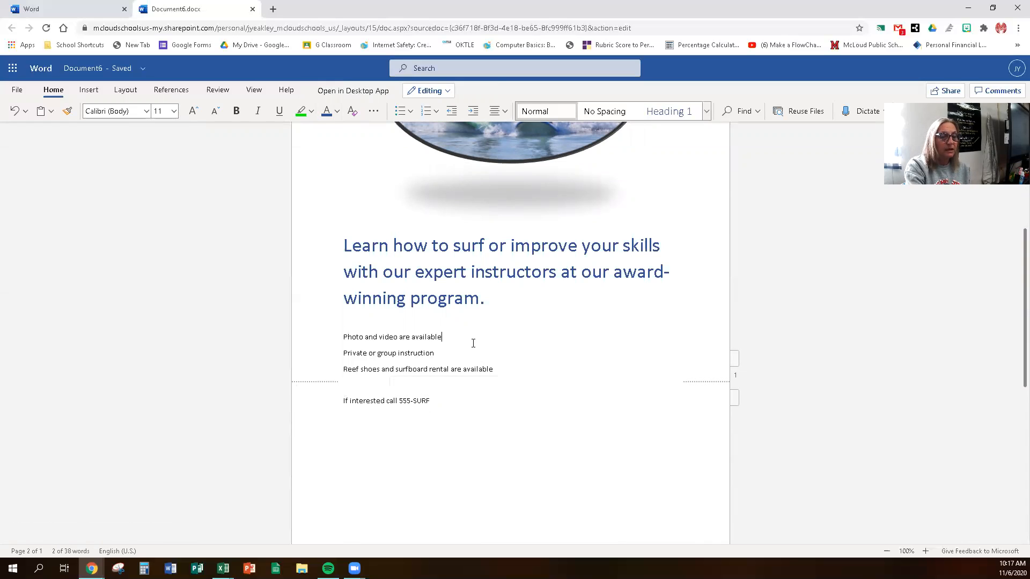
{"action": "scroll", "coordinate": [473, 343], "scroll_direction": "up", "scroll_amount": 1}
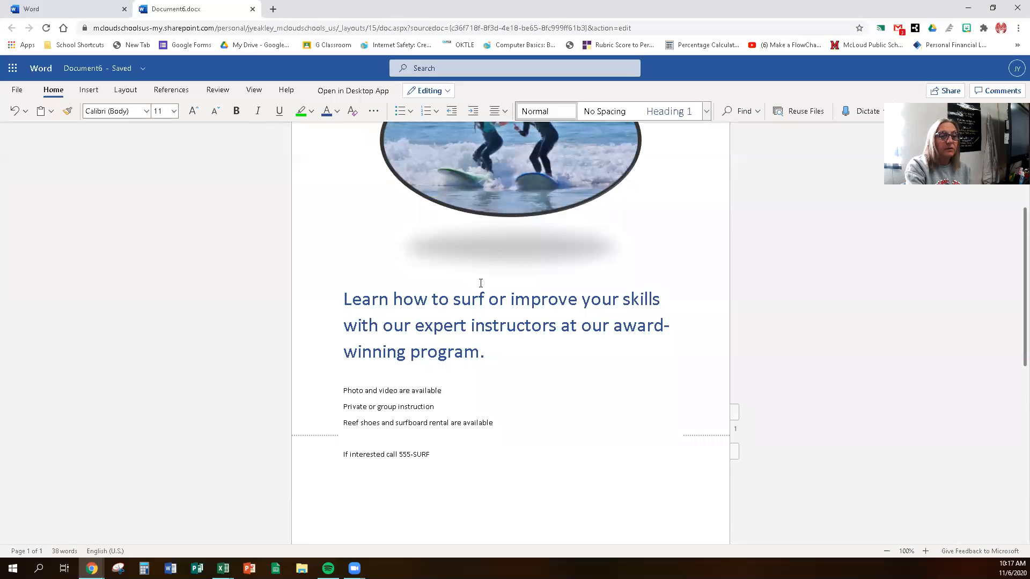
{"action": "scroll", "coordinate": [481, 283], "scroll_direction": "up", "scroll_amount": 1}
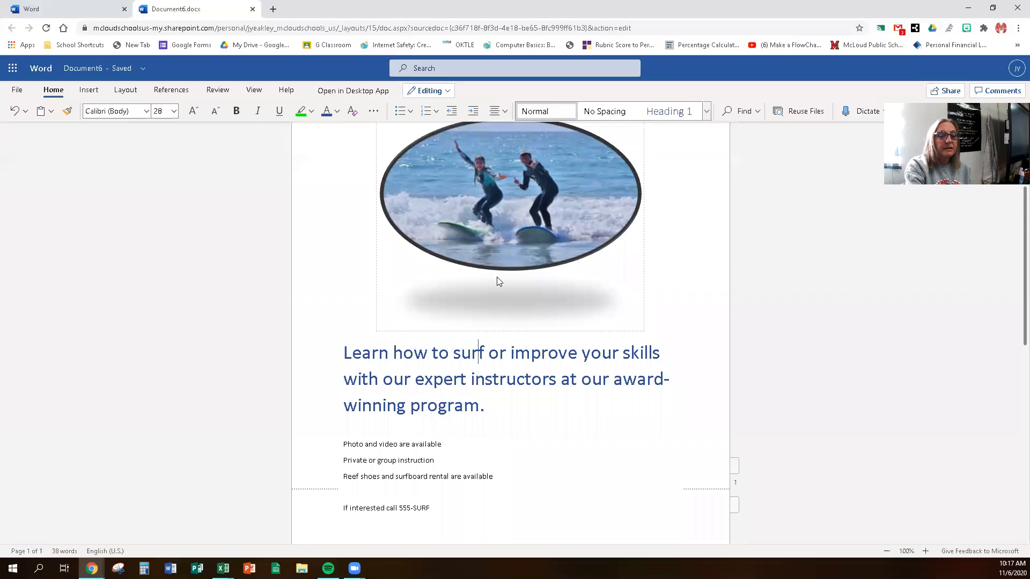